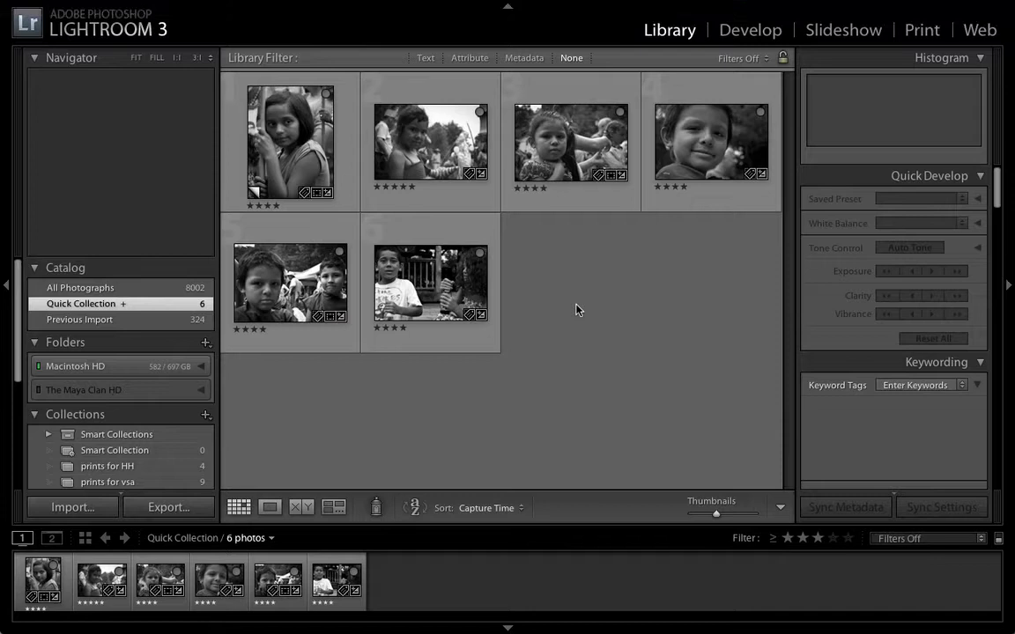
Select all six black-and-white photos in Lightroom's Quick Collection.
key(super+a)
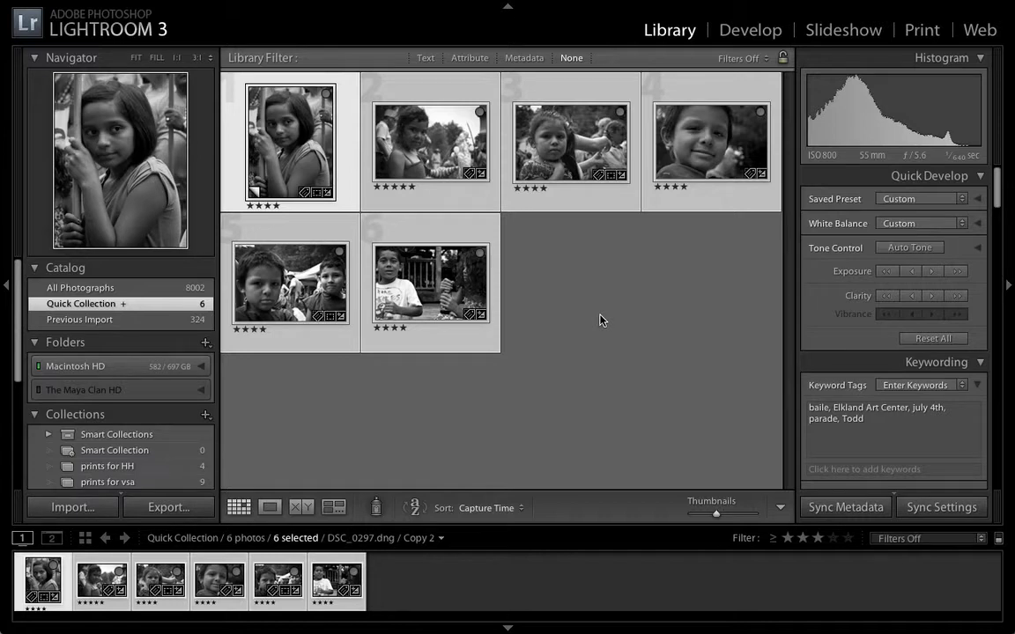
Send the six selected photos to Photoshop CS5 for editing with Cmd+E.
key(super+e)
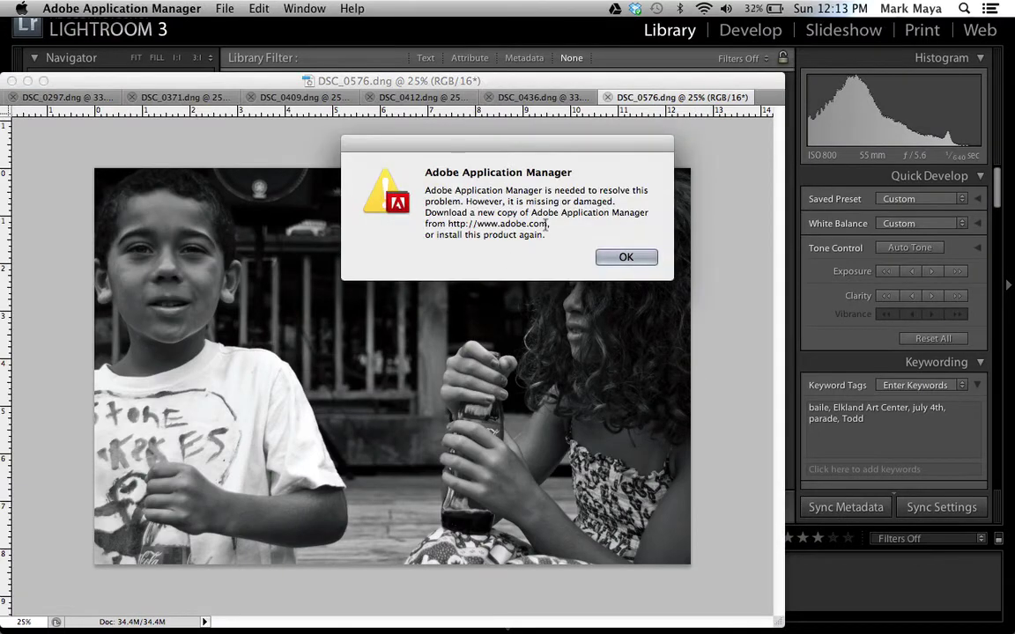
Dismiss the Application Manager error and try the grid, columns and 2-up layouts.
click(625, 256)
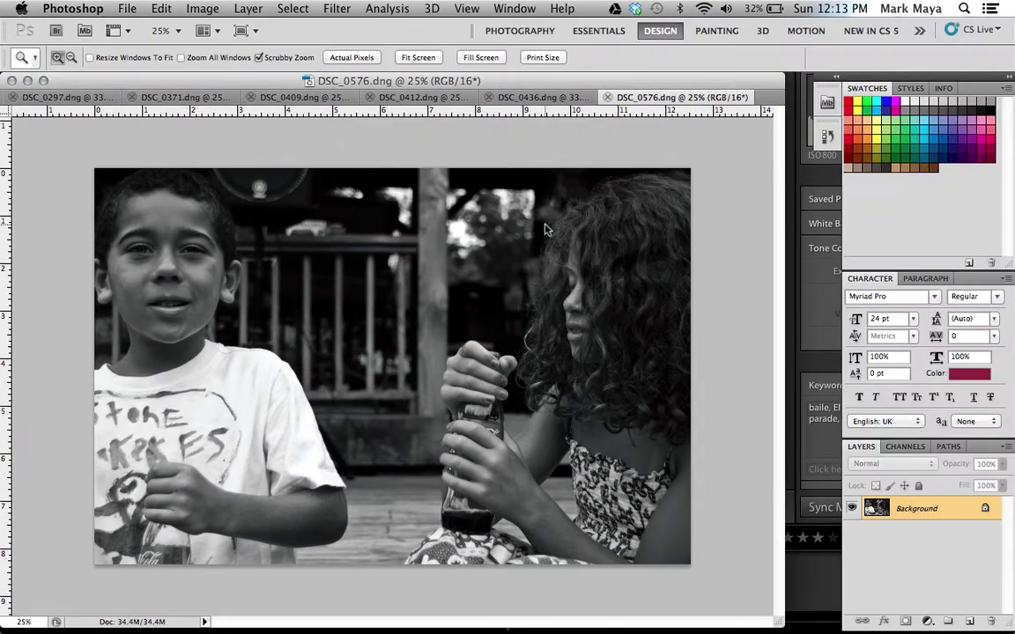
click(212, 37)
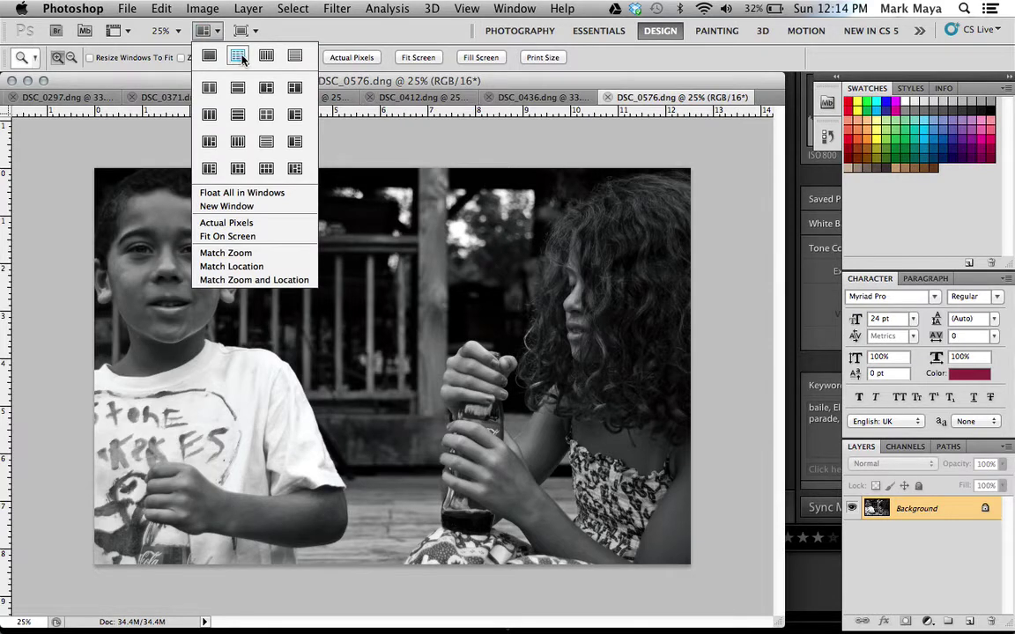
click(238, 57)
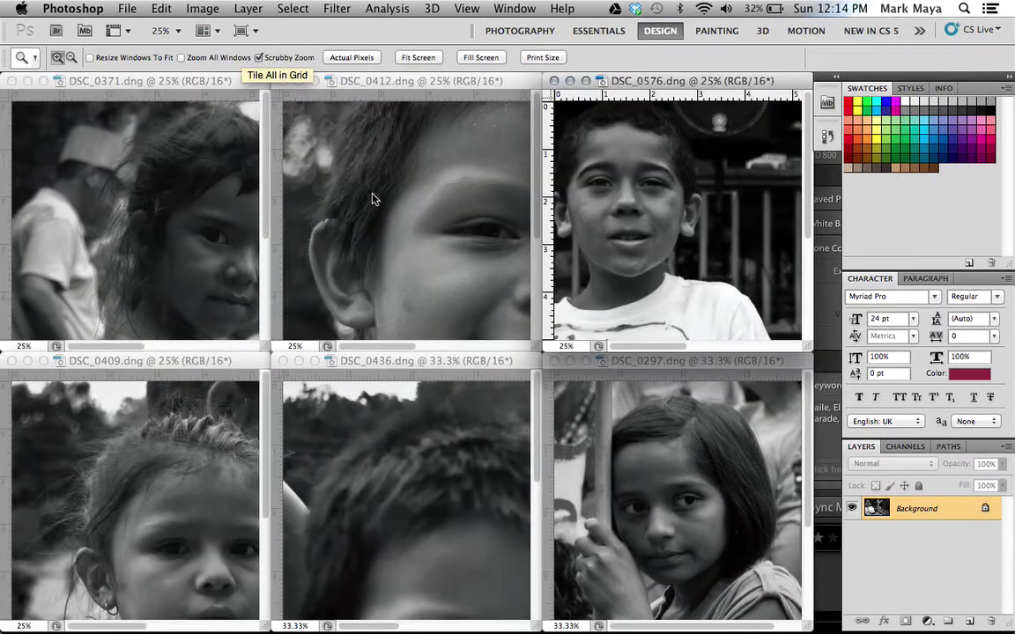
click(214, 35)
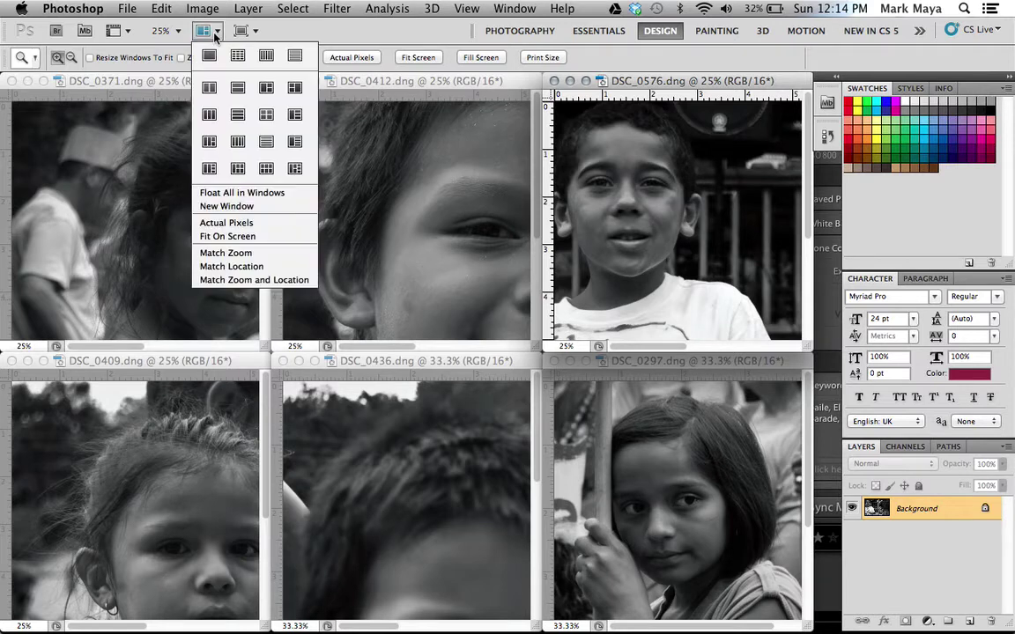
click(263, 58)
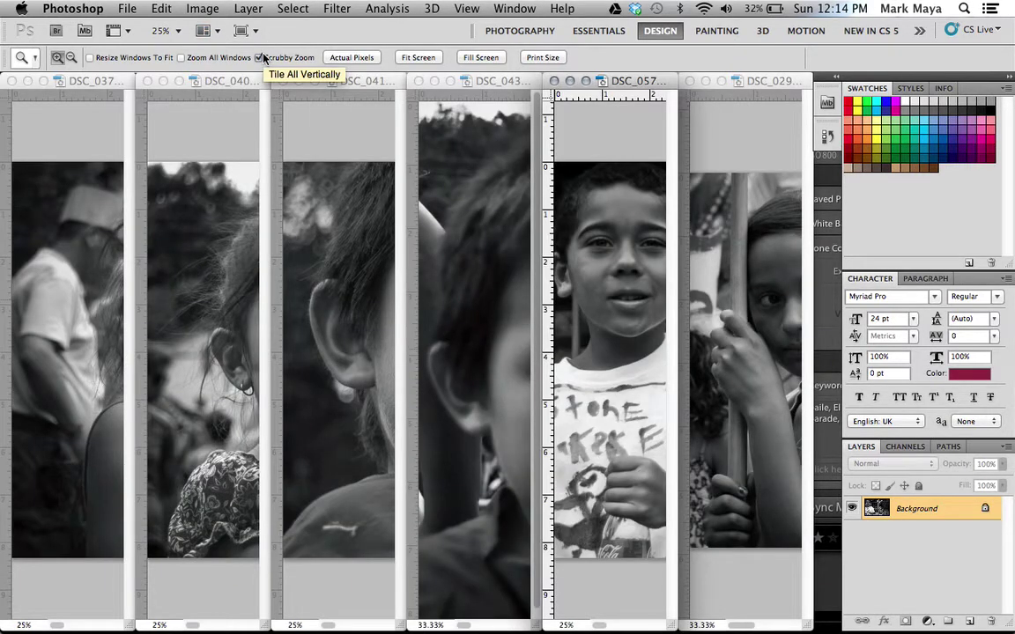
click(206, 34)
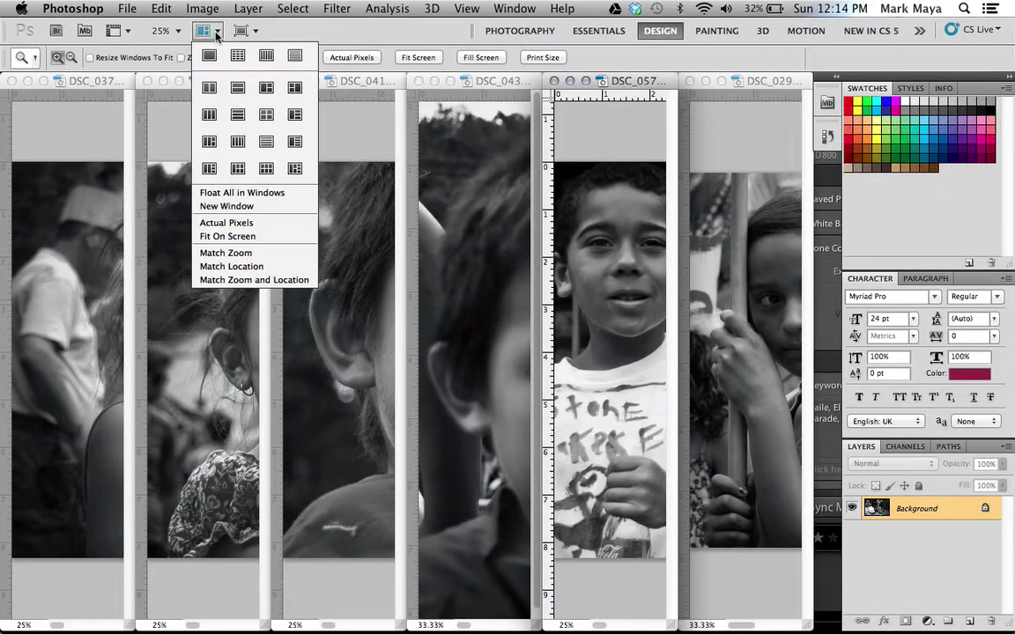
click(234, 86)
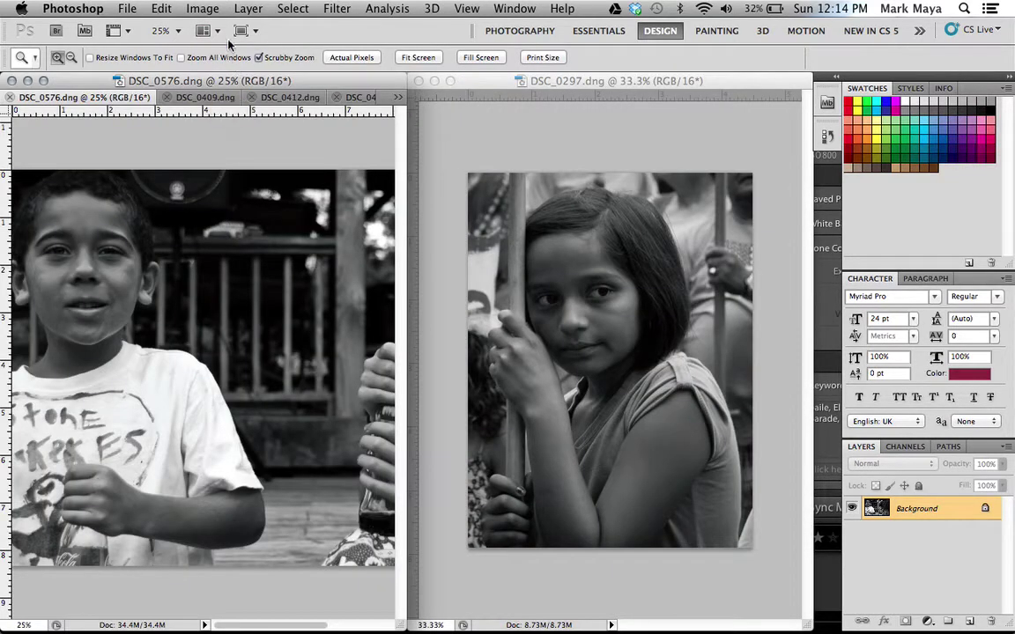
Try stacked 2-up and 3-up layouts, then consolidate all photos into one tabbed window.
click(204, 30)
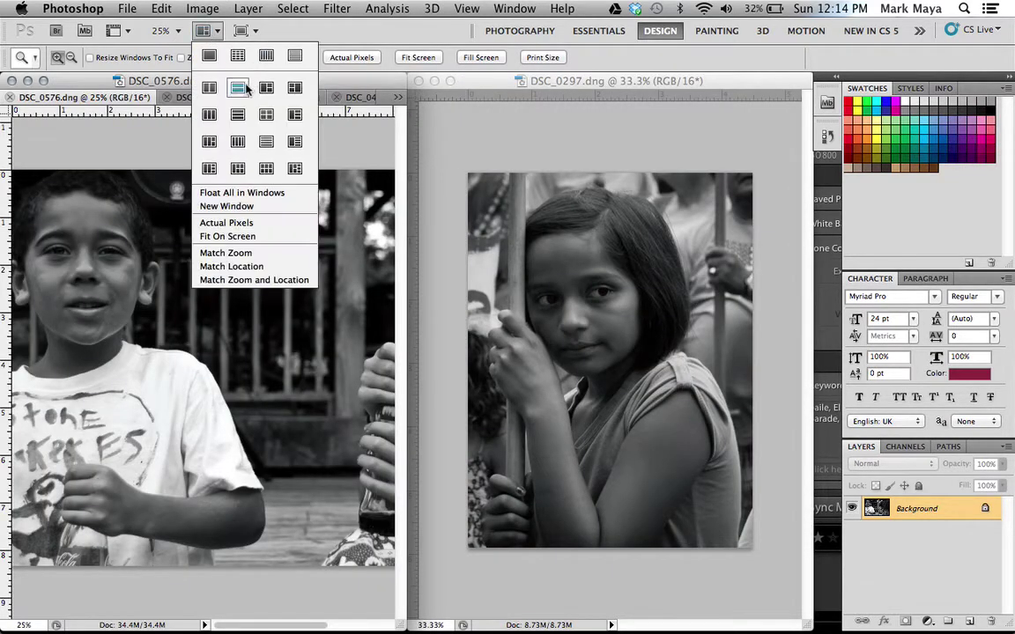
click(245, 88)
click(216, 34)
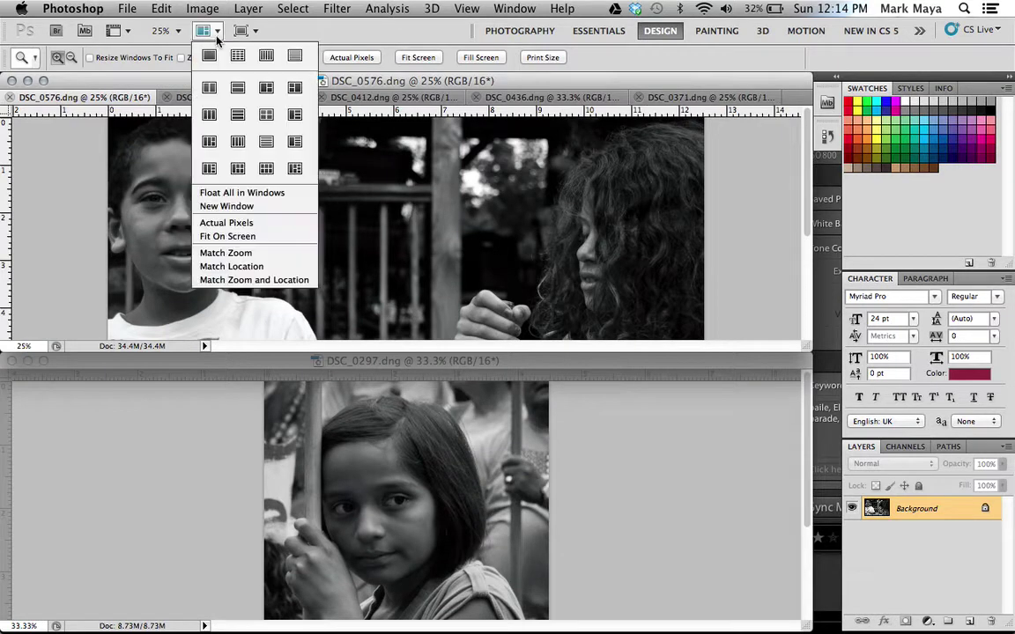
click(295, 89)
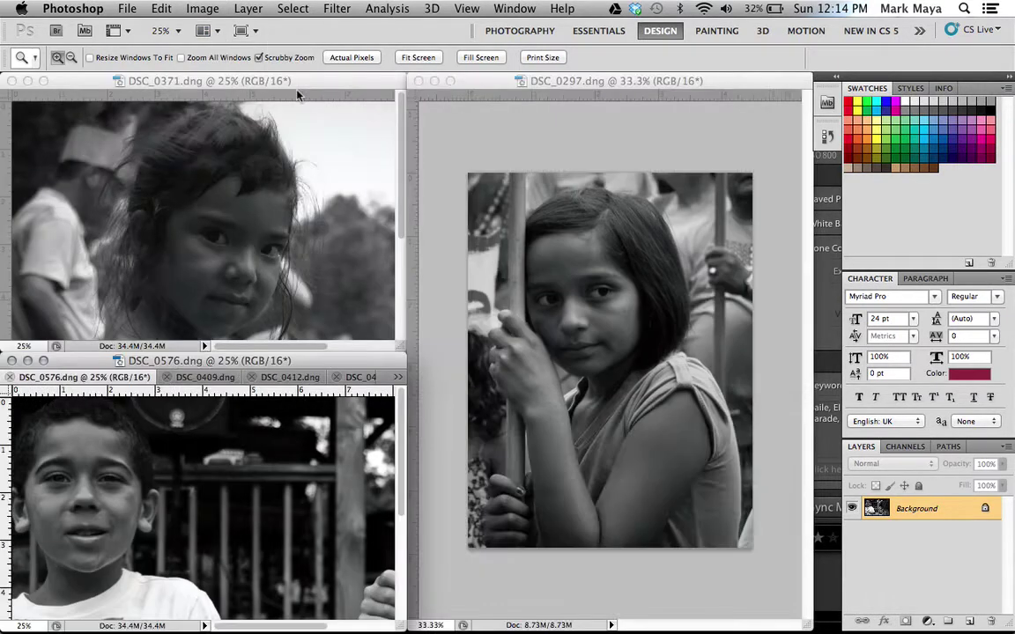
click(208, 31)
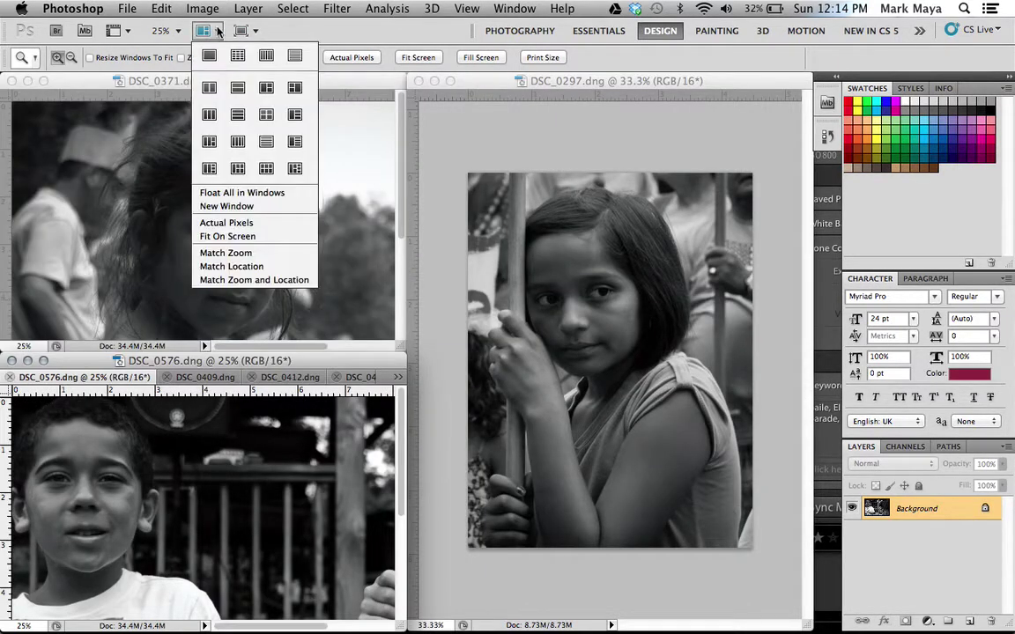
click(208, 113)
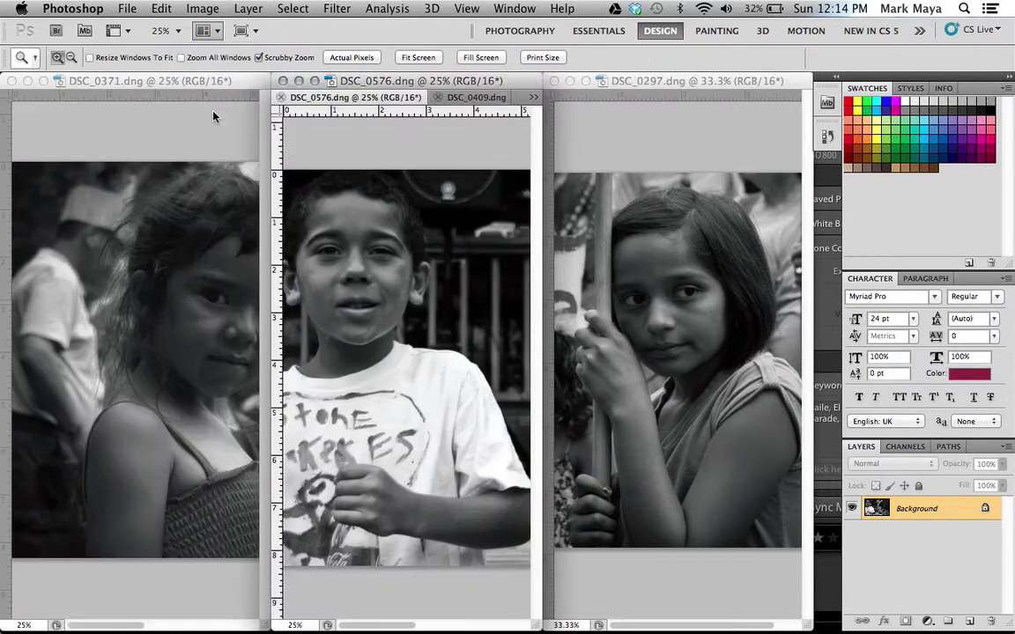
click(214, 35)
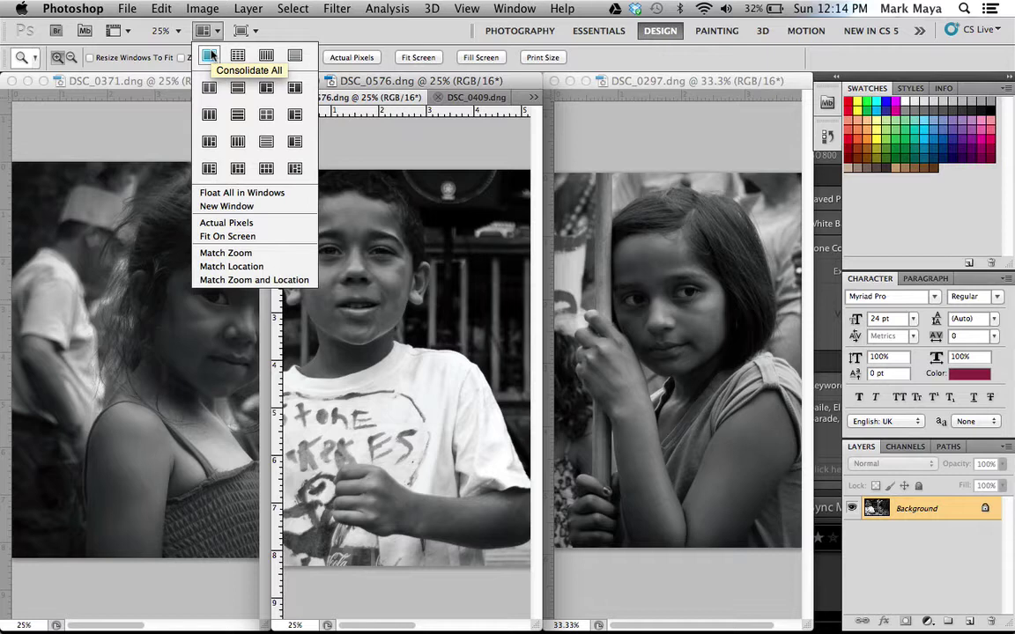
click(209, 56)
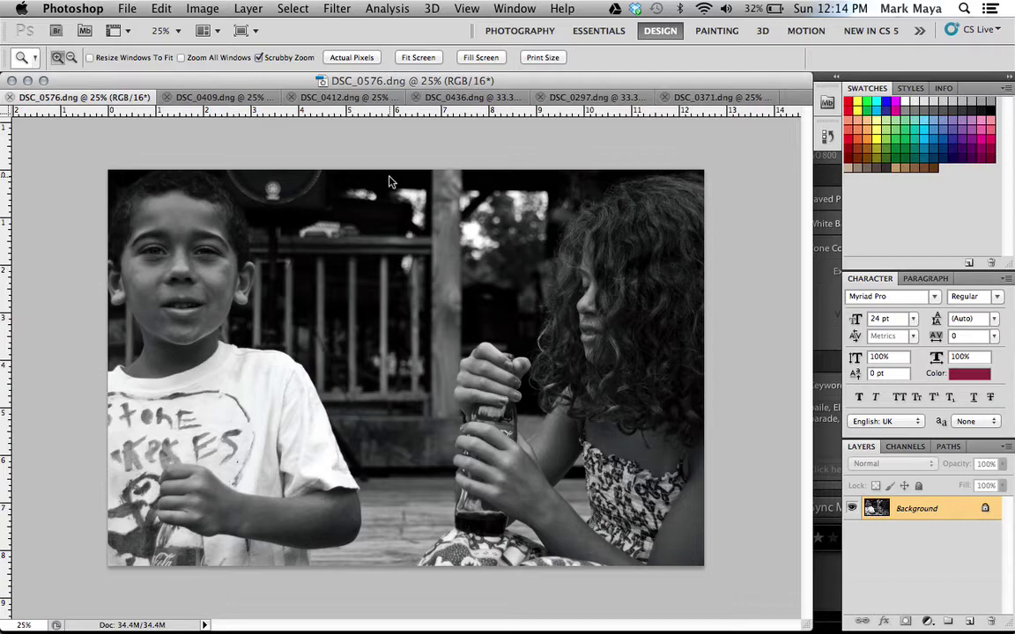
key(ctrl+Tab)
key(ctrl+Tab)
key(ctrl+Tab)
key(ctrl+Tab)
key(ctrl+Tab)
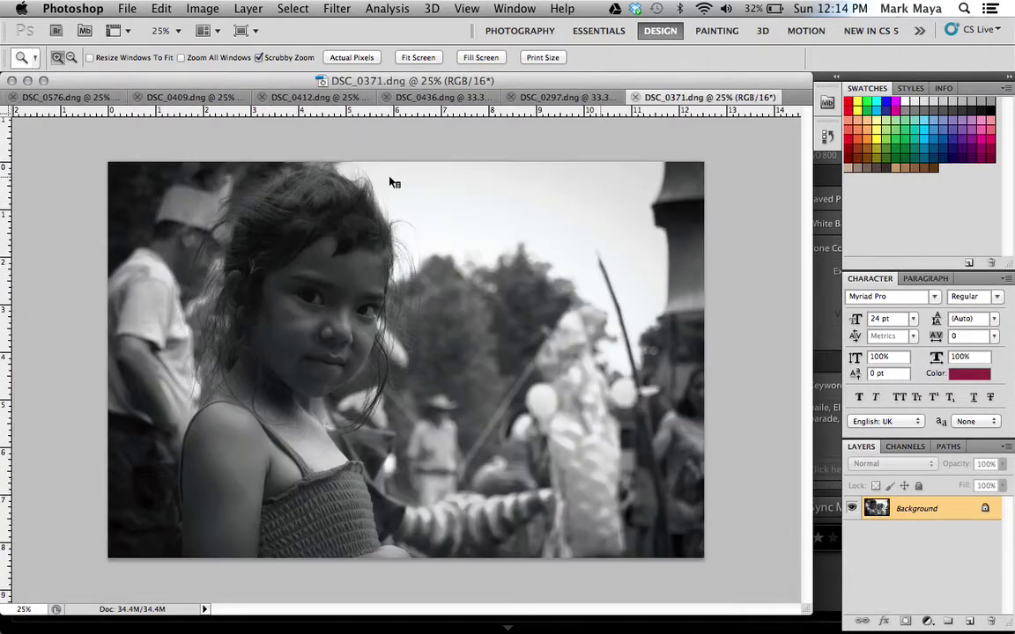
key(ctrl+Tab)
key(ctrl+Tab)
key(ctrl+Tab)
key(ctrl+Tab)
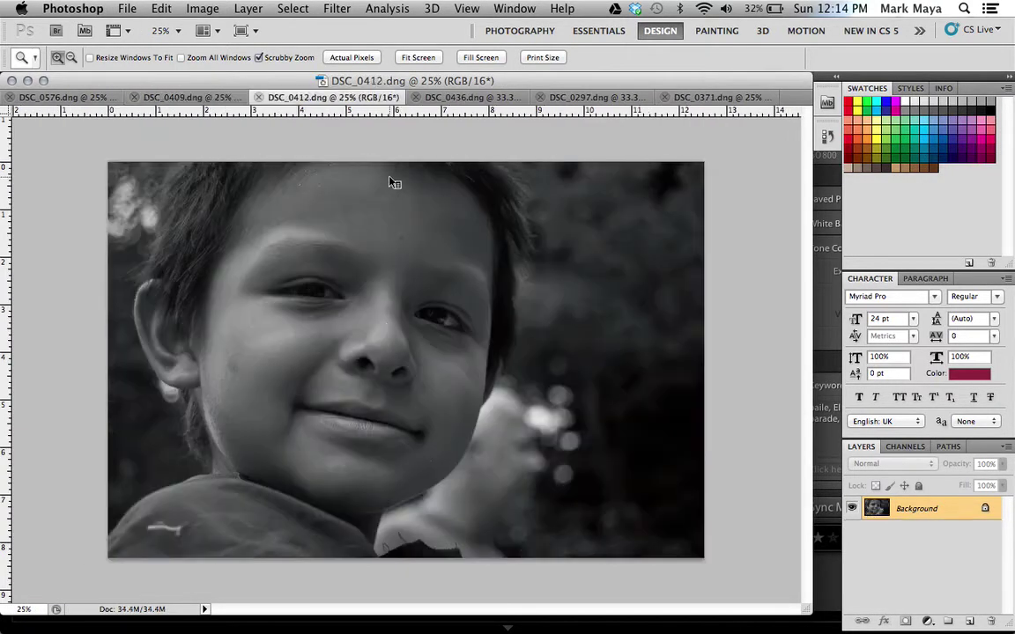
key(ctrl+Tab)
key(ctrl+Tab)
key(ctrl+Tab)
key(ctrl+Tab)
key(ctrl+Tab)
key(ctrl+Tab)
key(ctrl+Tab)
key(ctrl+Tab)
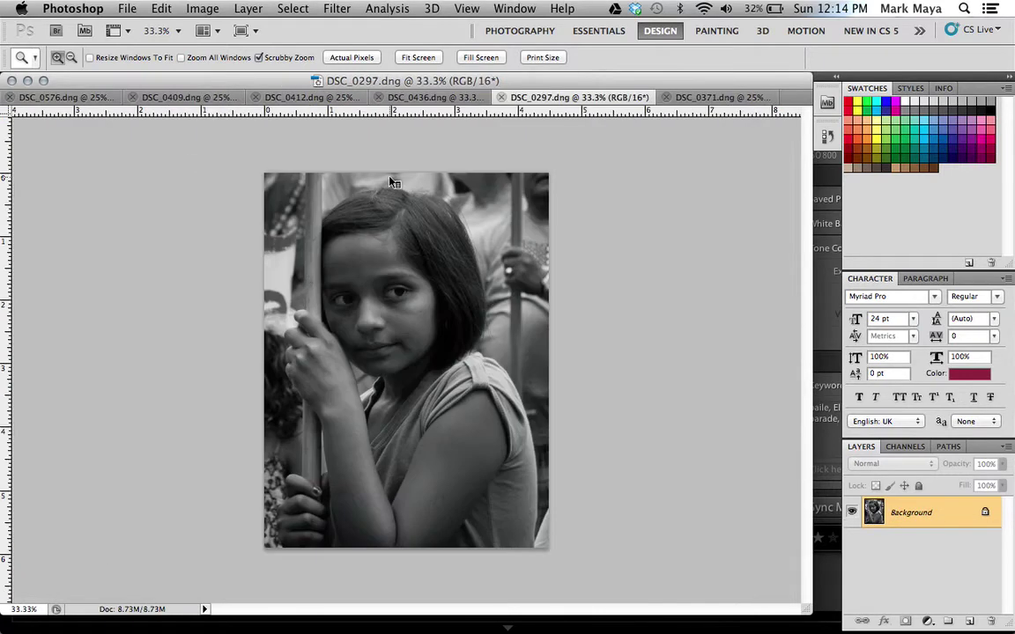
key(ctrl+Tab)
key(ctrl+Tab)
key(ctrl+Tab)
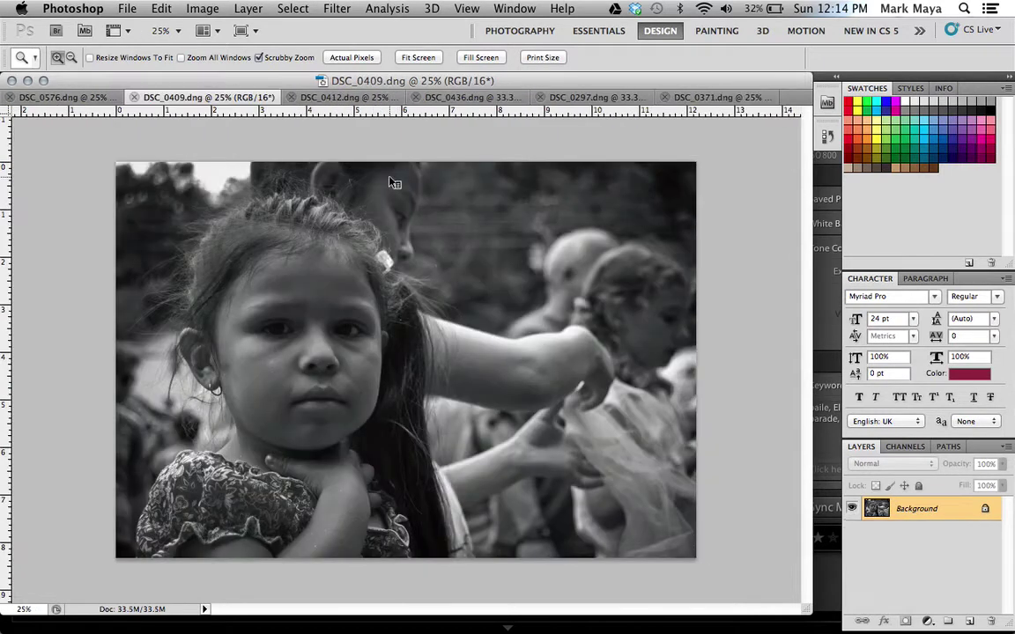
key(ctrl+Tab)
key(ctrl+Tab)
key(ctrl+Tab)
key(ctrl+Tab)
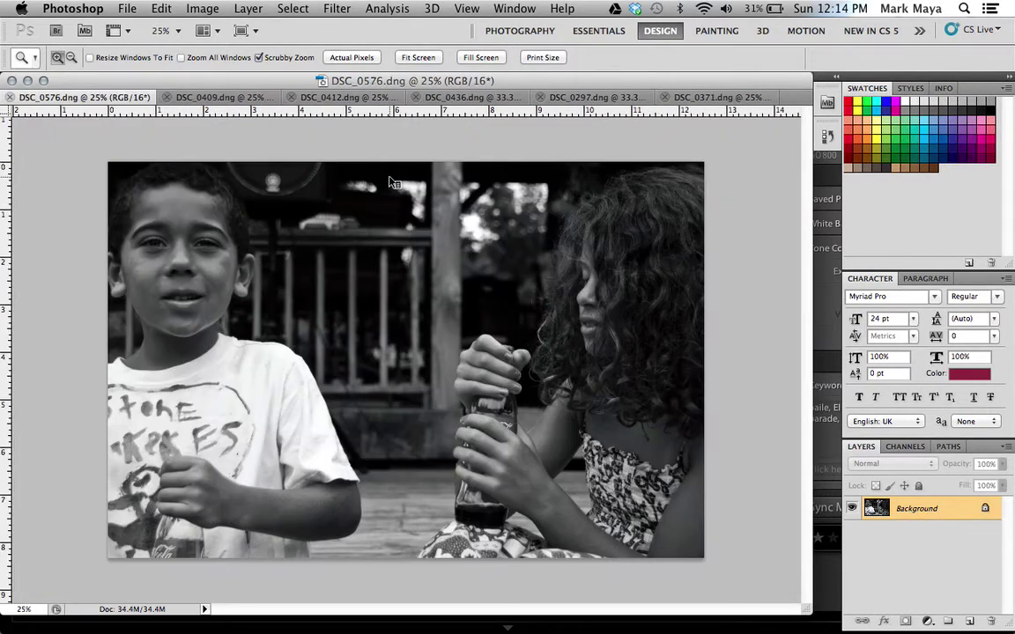
key(ctrl+Tab)
key(ctrl+Tab)
key(ctrl+Tab)
key(ctrl+Tab)
key(ctrl+Tab)
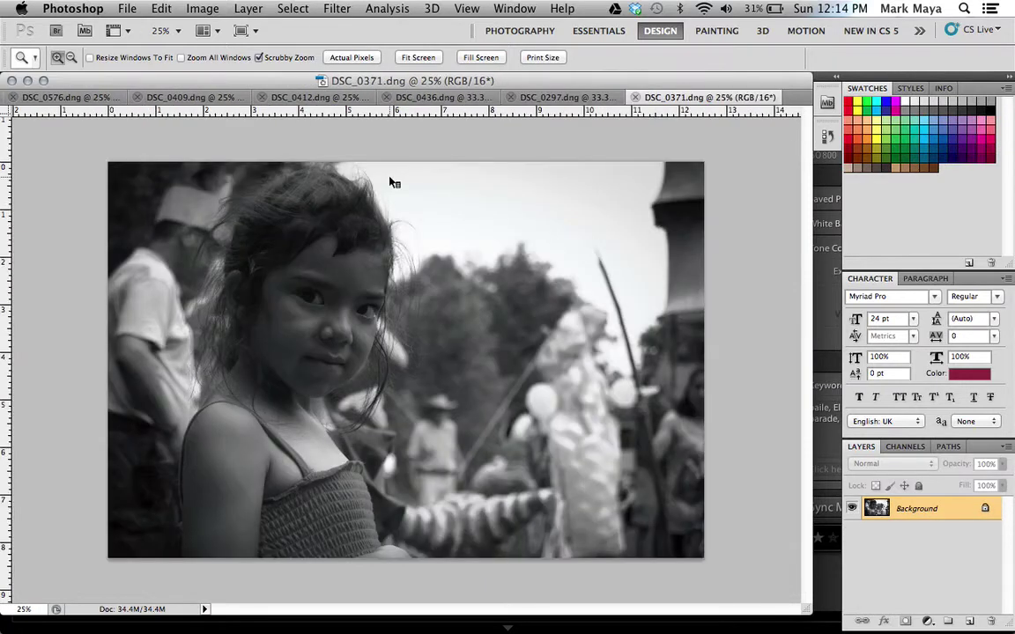
key(ctrl+Tab)
key(ctrl+Tab)
key(ctrl+Tab)
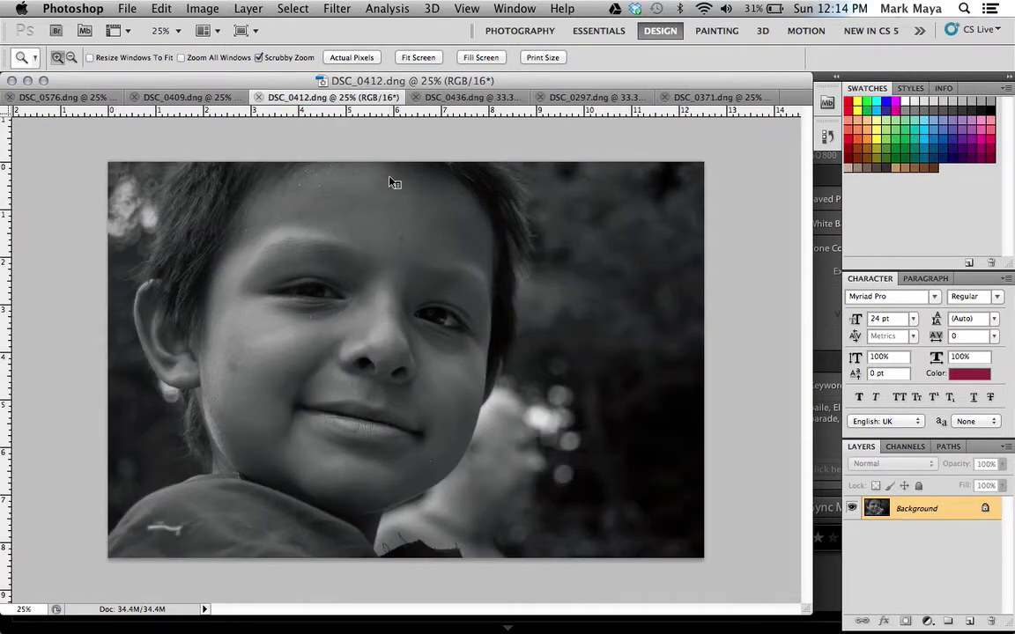
key(ctrl+Tab)
key(ctrl+Tab)
key(ctrl+Tab)
key(ctrl+Tab)
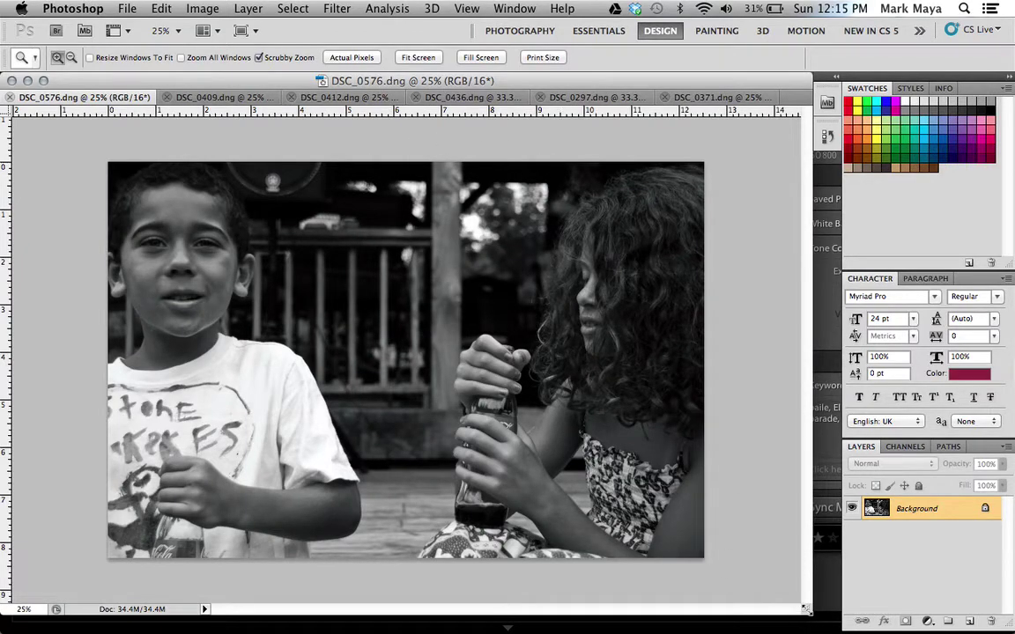
Widen and nudge the tabbed window, then browse through DSC_0409 and DSC_0412 to DSC_0436.
drag(804, 608, 820, 609)
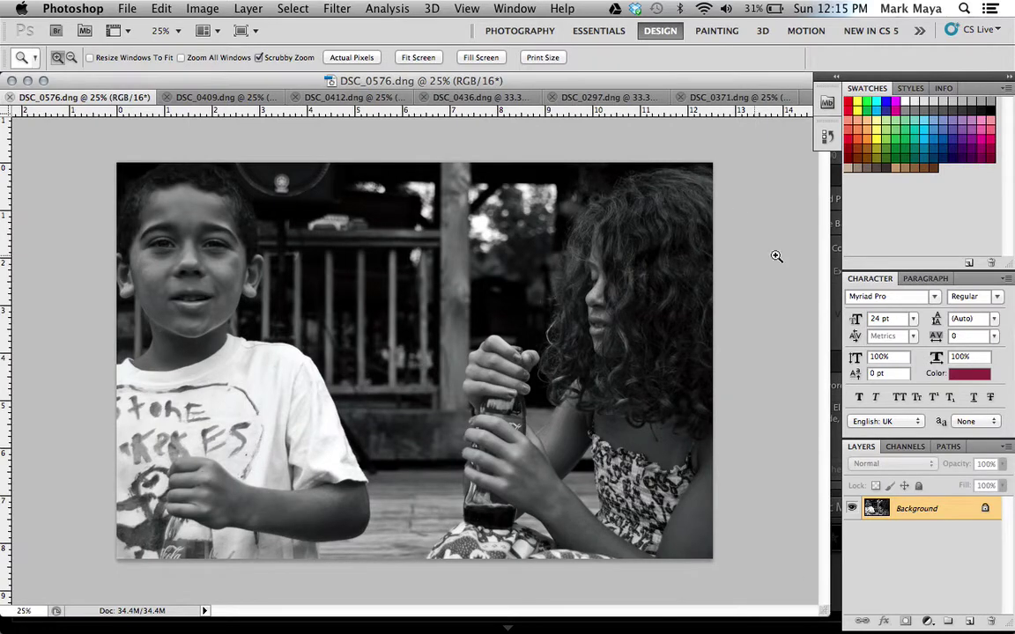
mouse_move(719, 85)
mouse_down()
mouse_move(707, 80)
mouse_move(730, 103)
mouse_move(739, 96)
mouse_move(725, 87)
mouse_up()
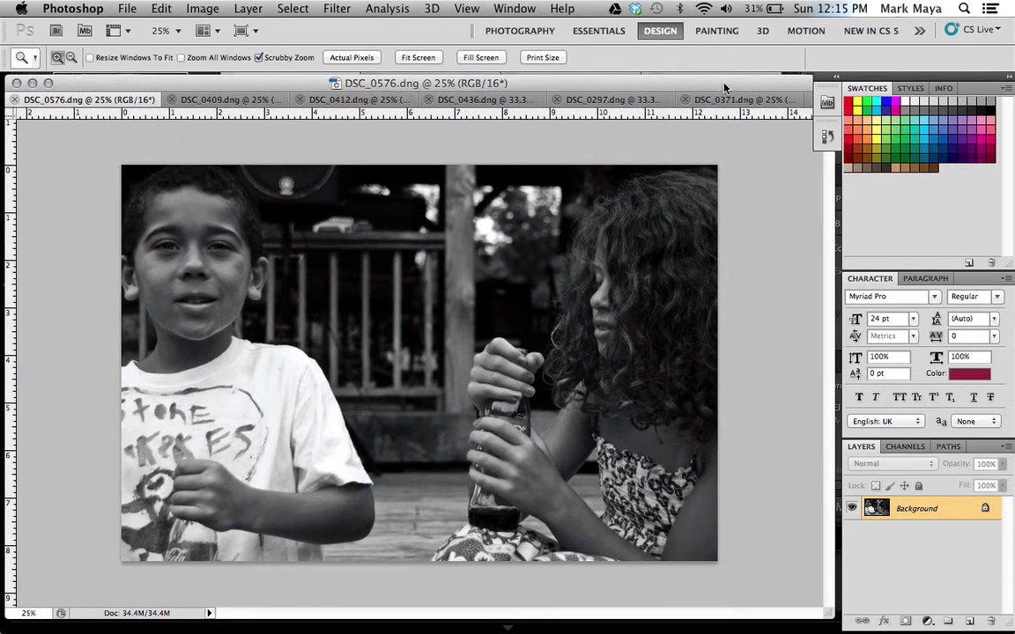
click(200, 99)
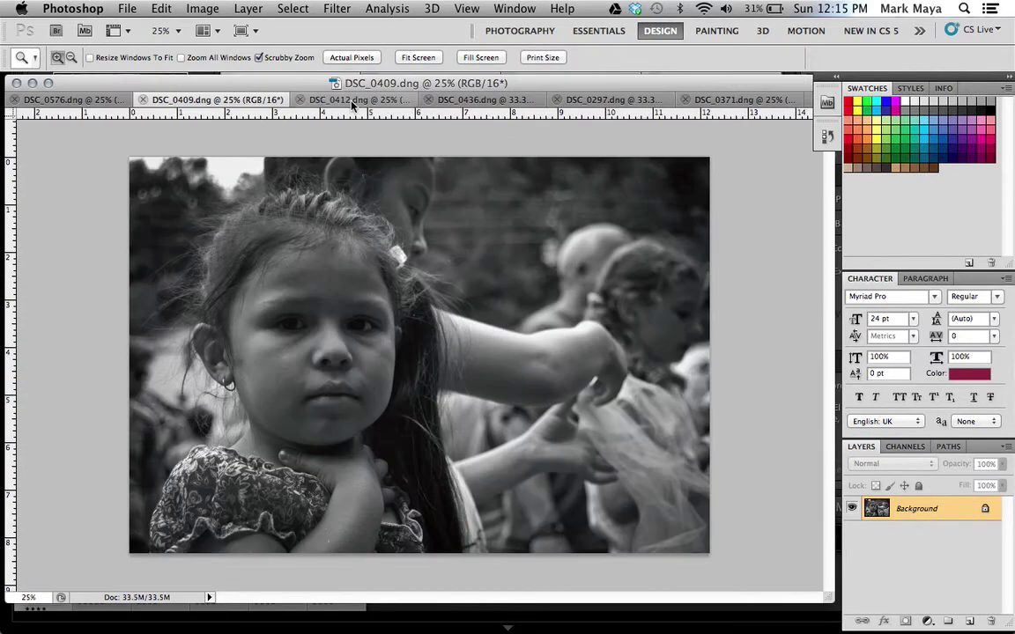
click(319, 99)
click(458, 99)
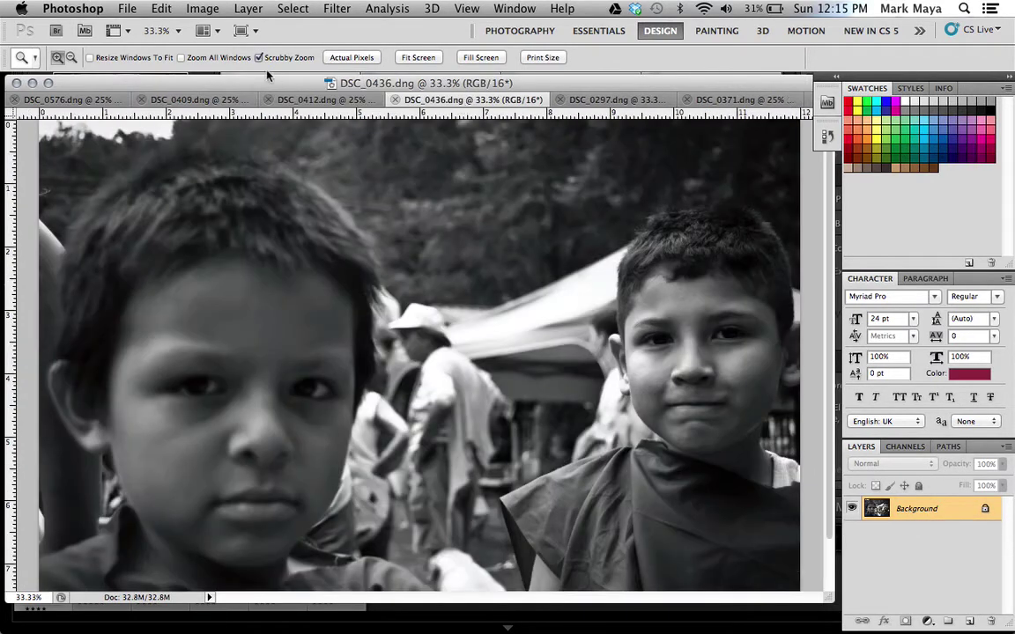
Tile the photos as vertical columns and pull DSC_0409 into its own floating window.
click(204, 31)
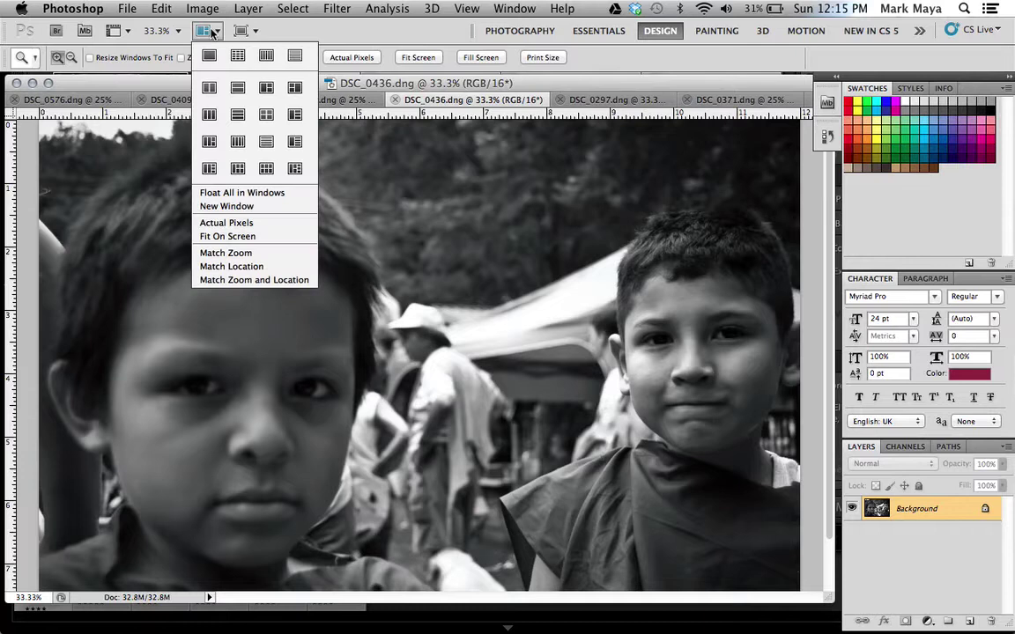
click(265, 51)
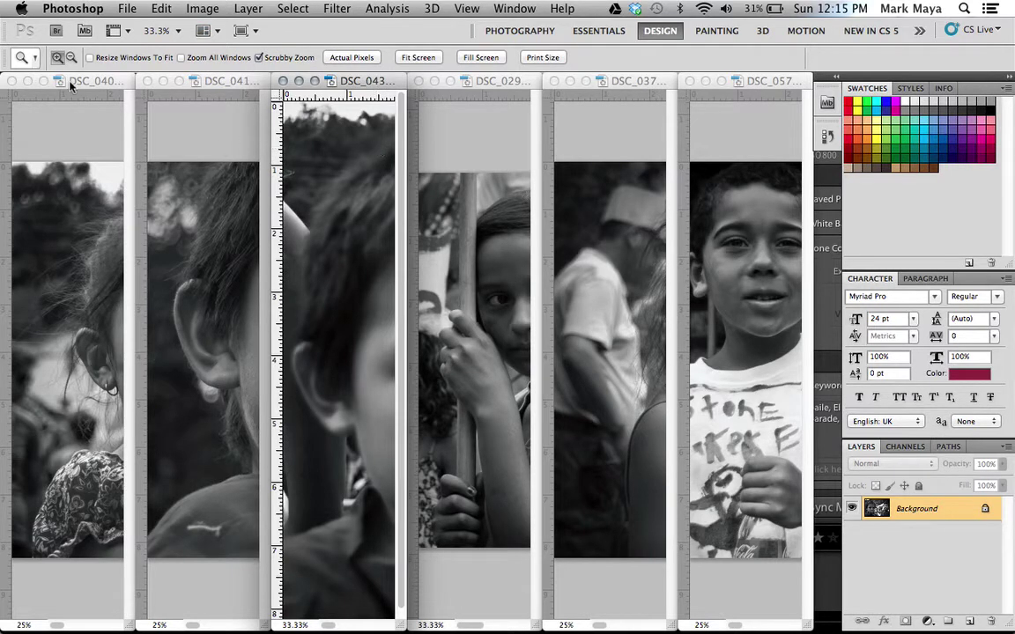
drag(76, 84, 484, 100)
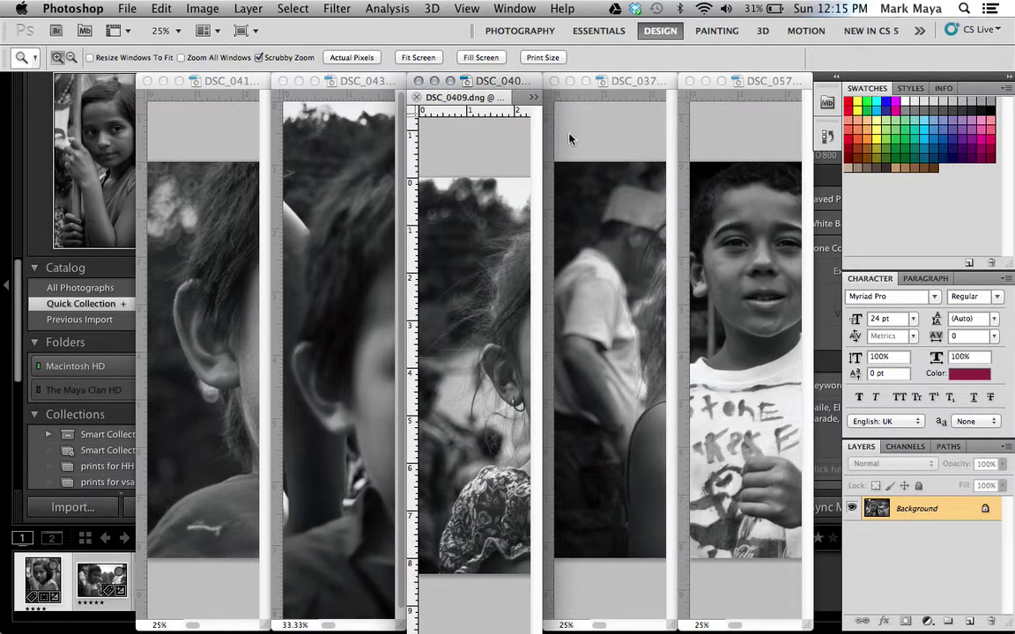
Dock DSC_0371 beside DSC_0409 and DSC_0297, fill screen, then widen and lower the girls' window.
click(605, 82)
drag(604, 82, 500, 100)
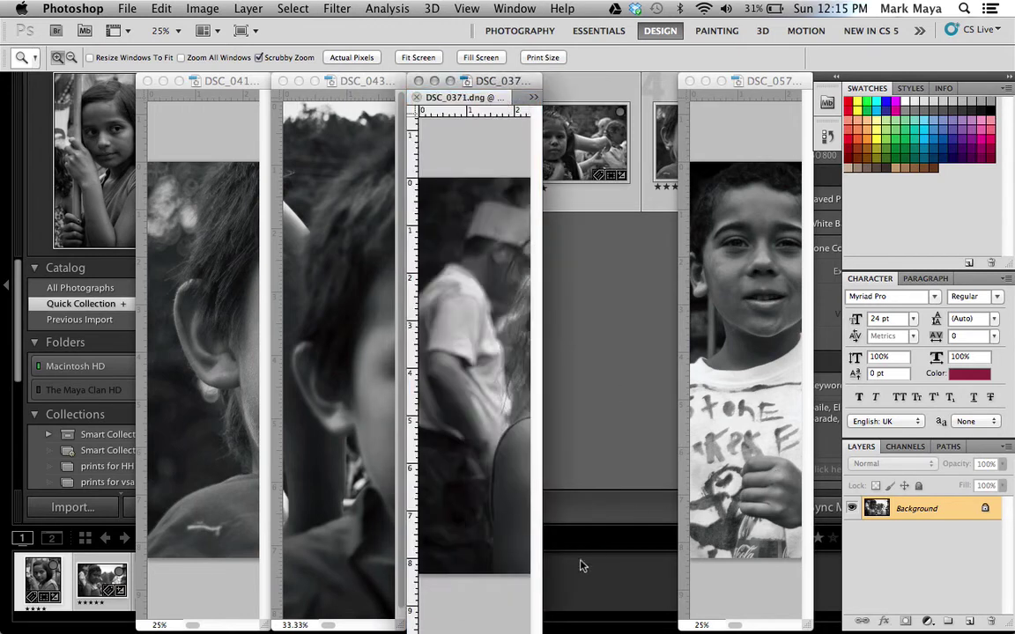
click(481, 59)
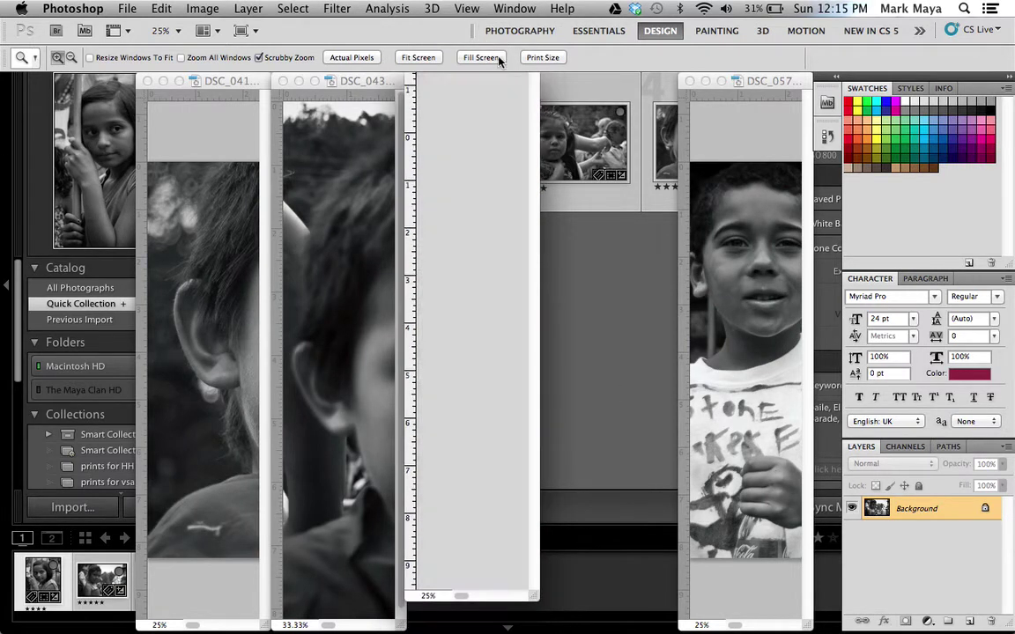
drag(534, 598, 815, 610)
click(541, 96)
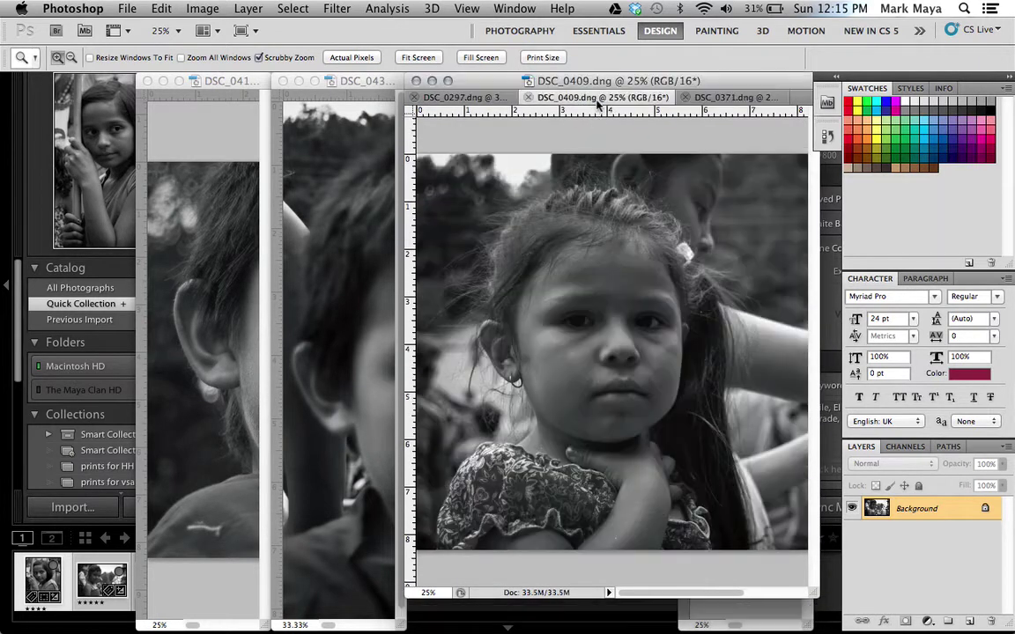
click(507, 95)
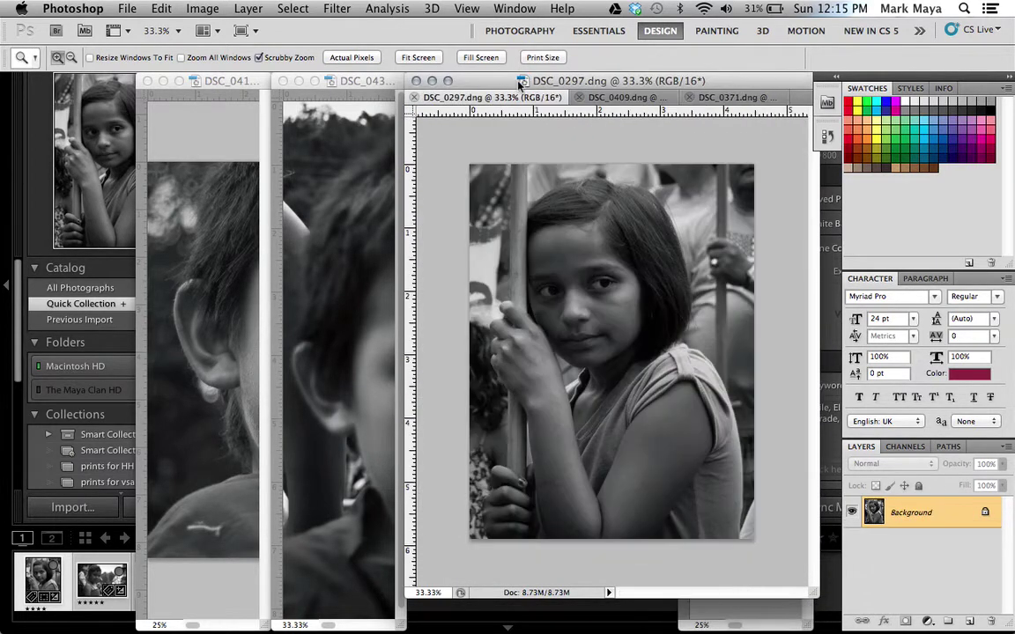
drag(137, 194, 531, 237)
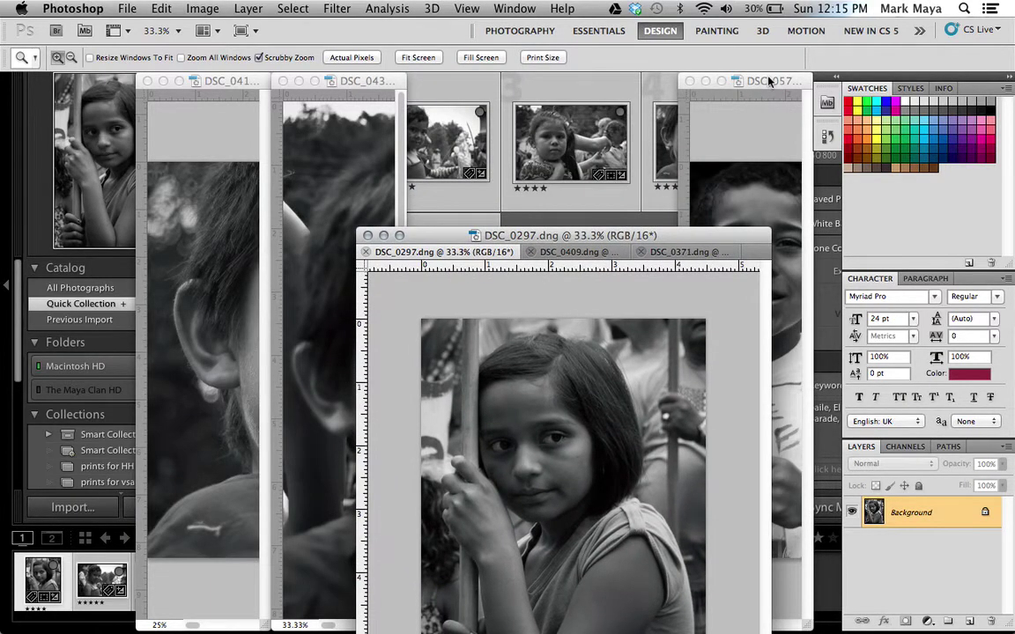
Put the girls' window top right and enlarge the boys' window on the left, showing DSC_0436.
drag(769, 81, 220, 82)
drag(593, 240, 651, 93)
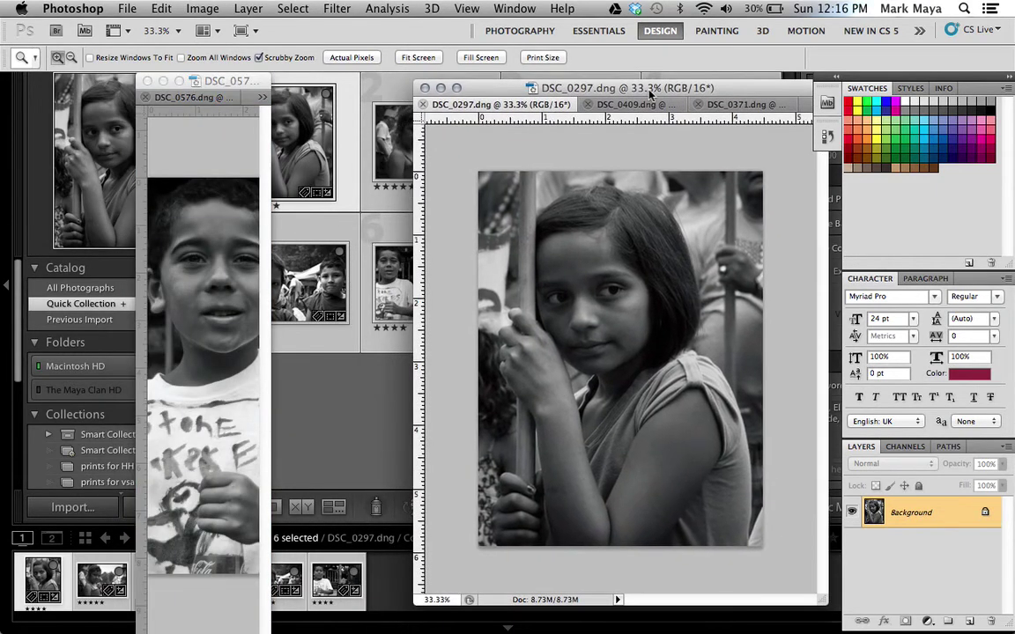
click(223, 87)
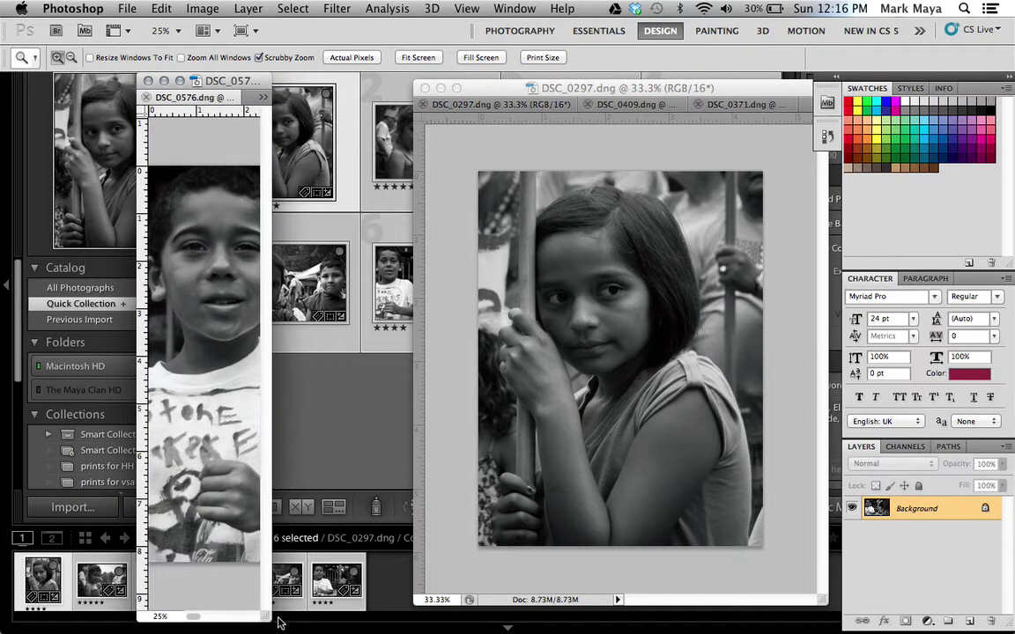
drag(265, 619, 441, 603)
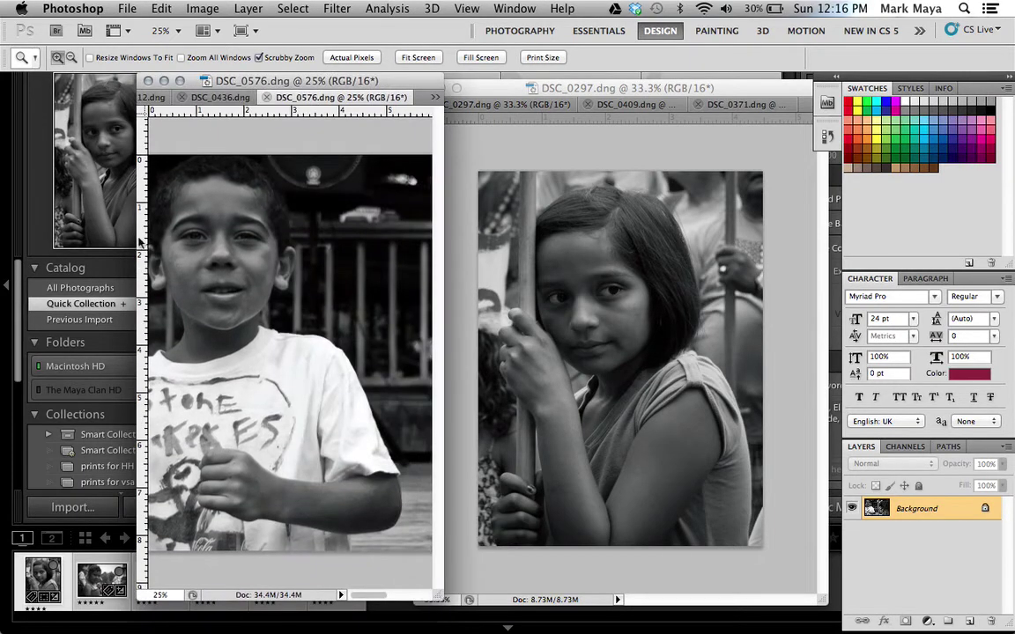
drag(208, 81, 88, 78)
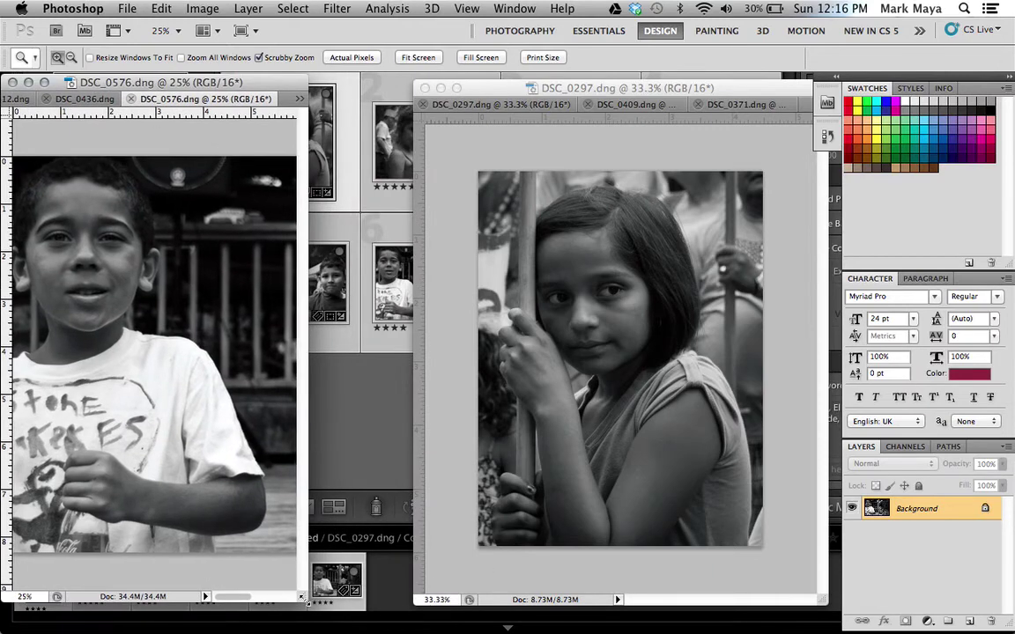
drag(303, 591, 430, 587)
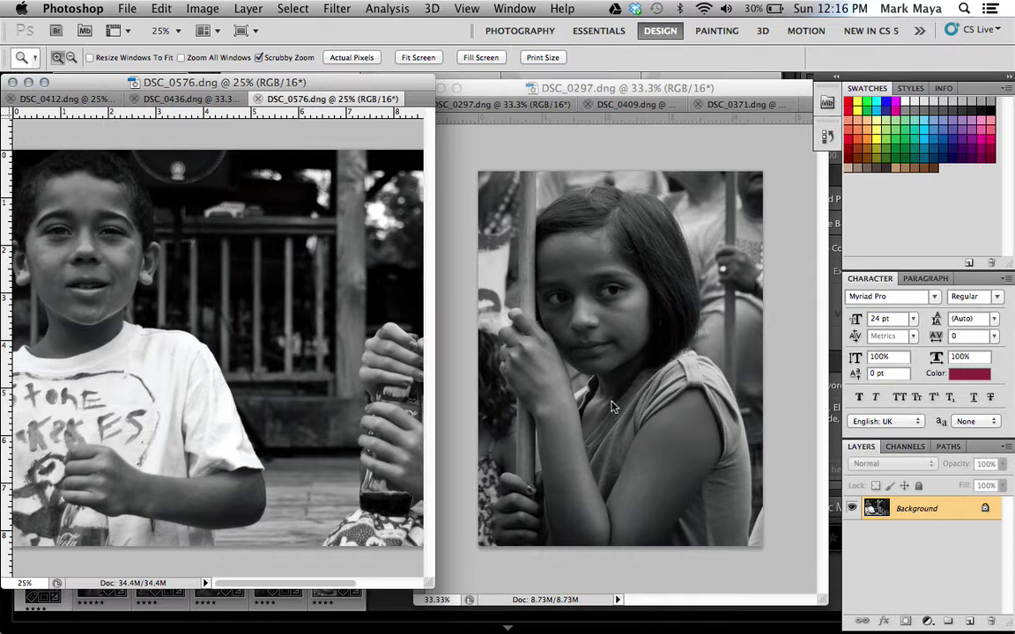
click(173, 99)
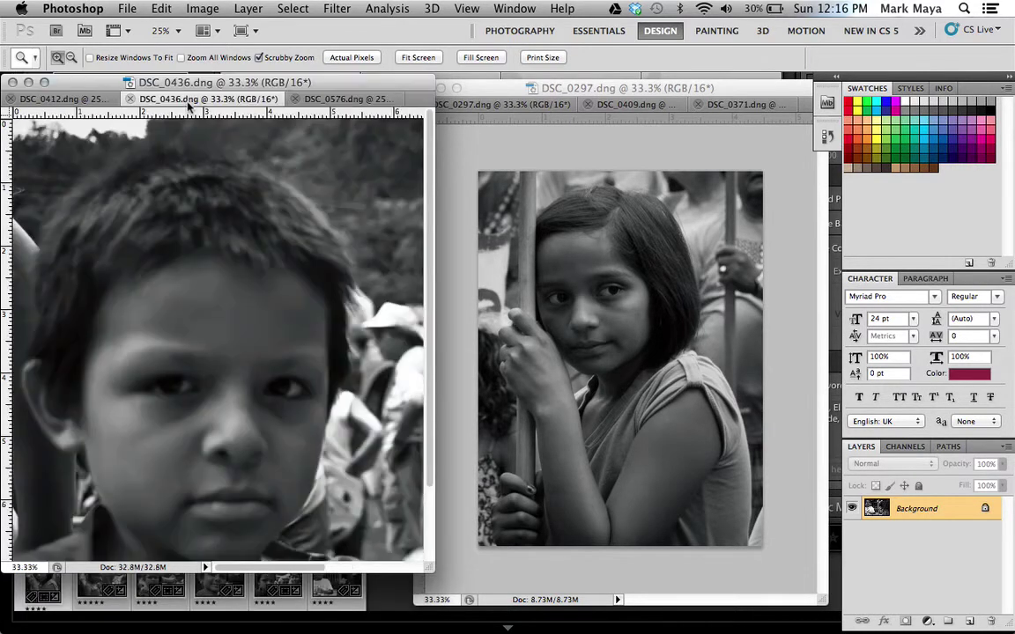
Copy the girl's DSC_0297 Background layer into DSC_0436 and view it in Full Screen Mode.
click(634, 342)
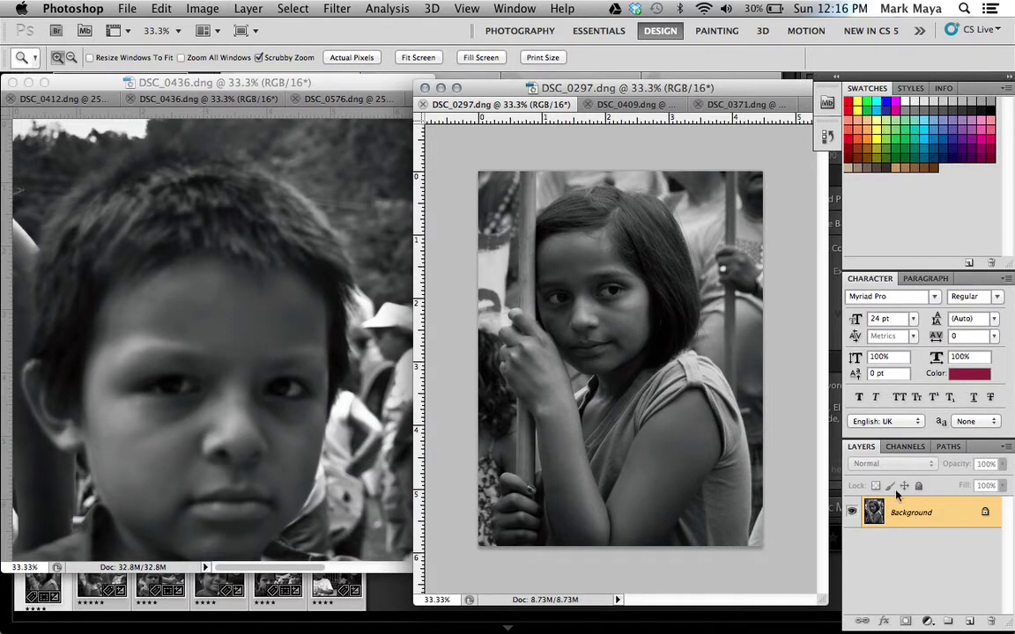
drag(900, 511, 178, 335)
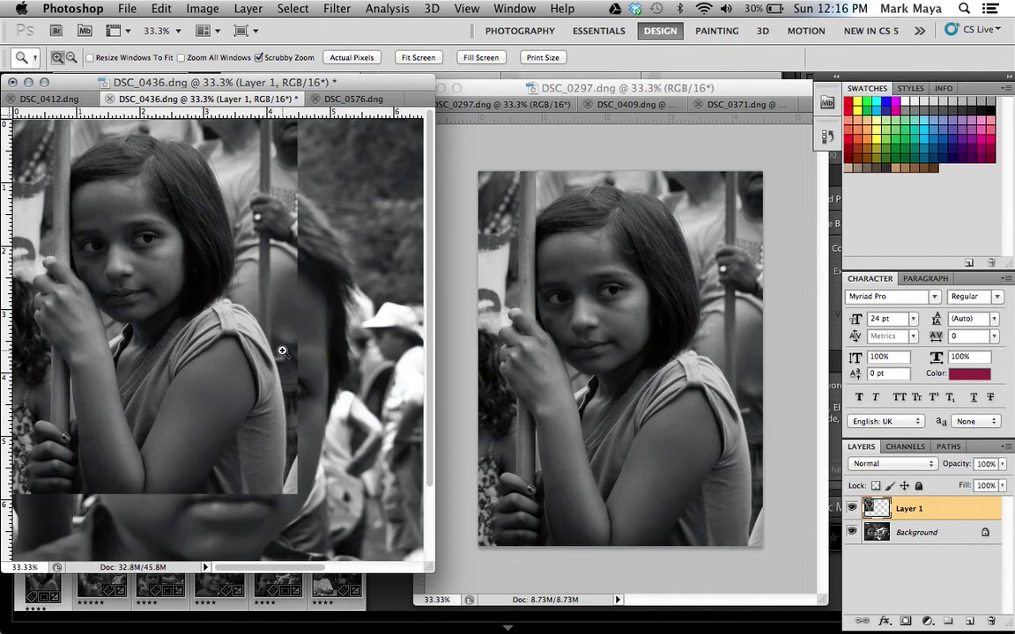
key(f)
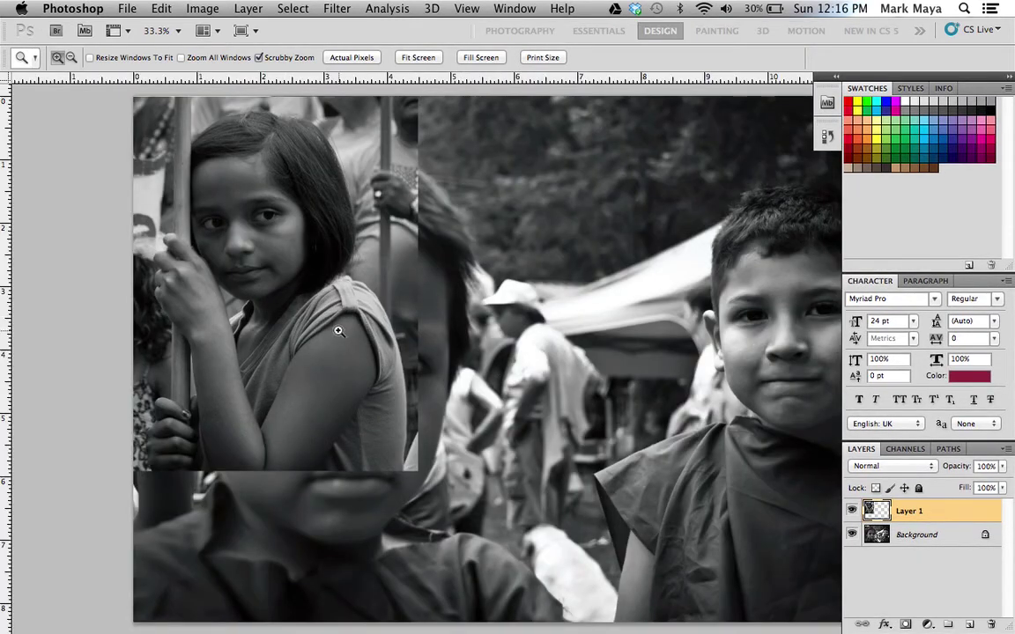
With the Move tool, drag Layer 1 almost entirely off the canvas's left edge.
key(v)
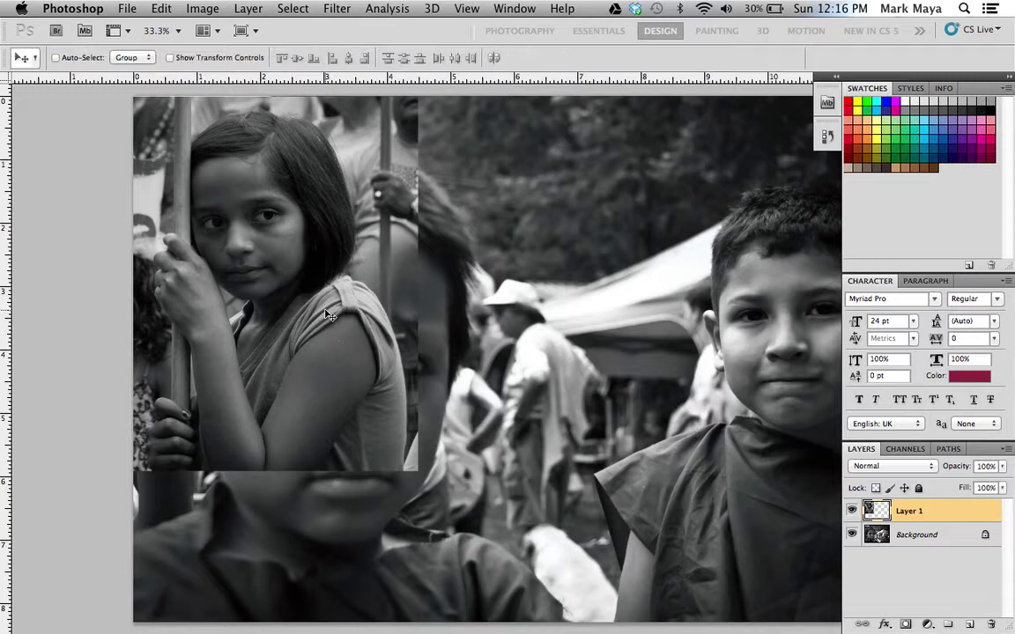
drag(327, 315, 40, 389)
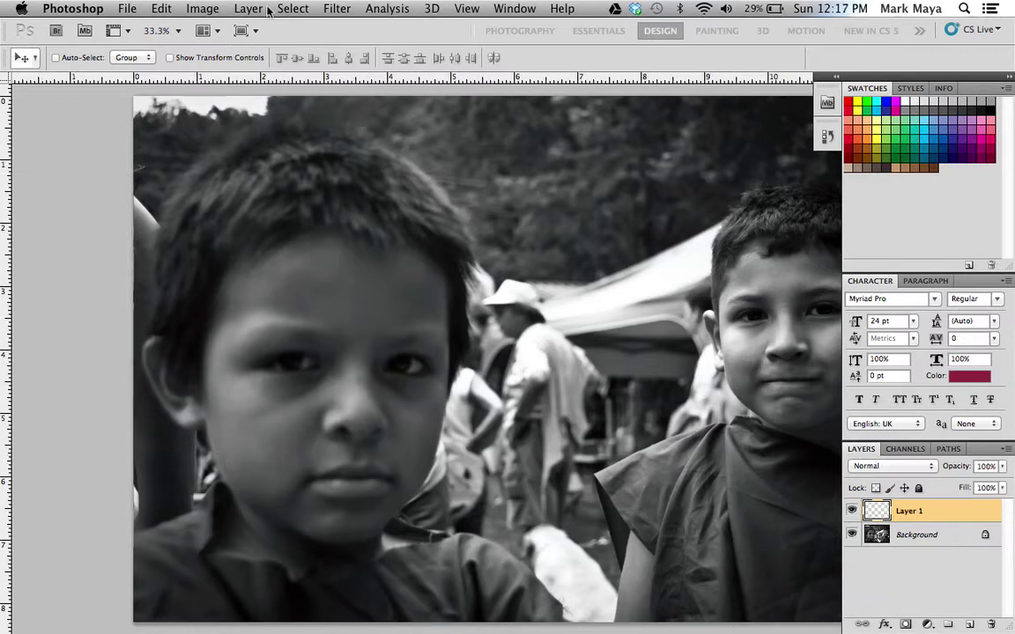
Apply Image > Reveal All to show the girl's full photo left of the boys', then zoom out.
click(191, 10)
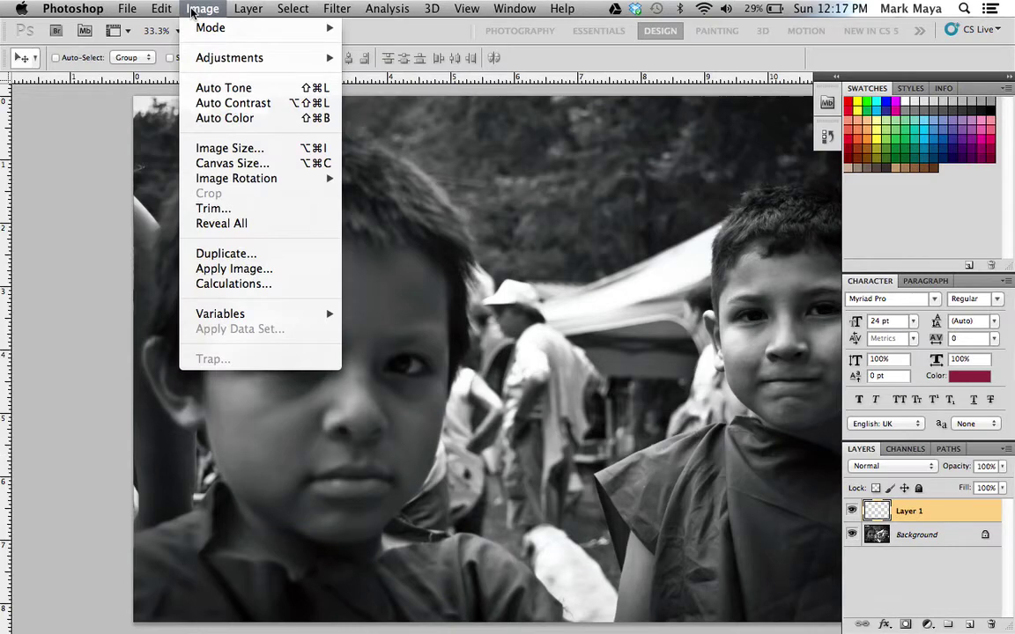
click(240, 224)
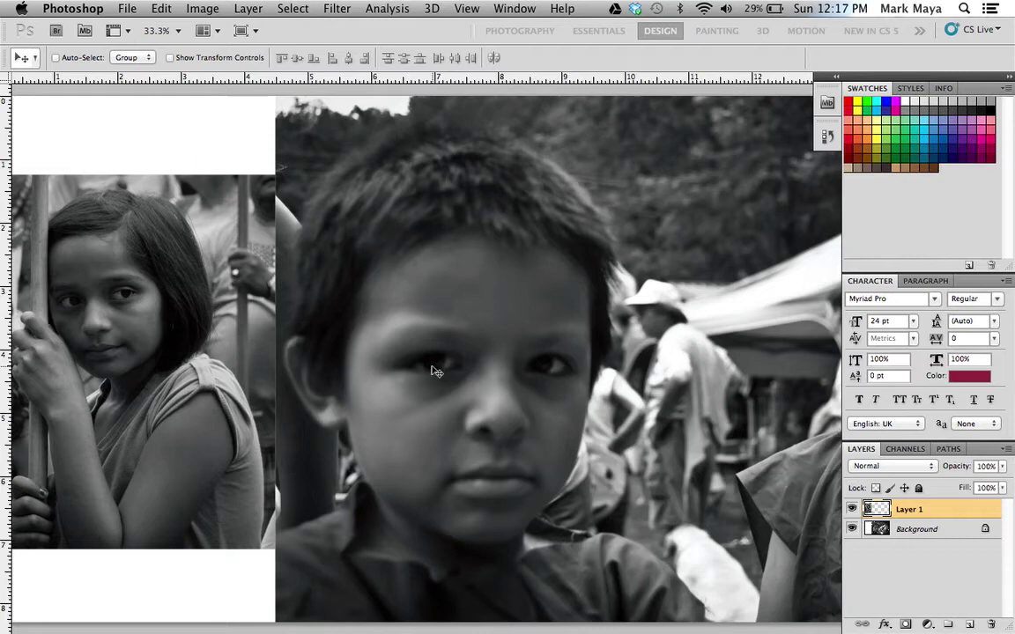
key(z)
scroll(431, 367, down, 2)
scroll(432, 366, down, 3)
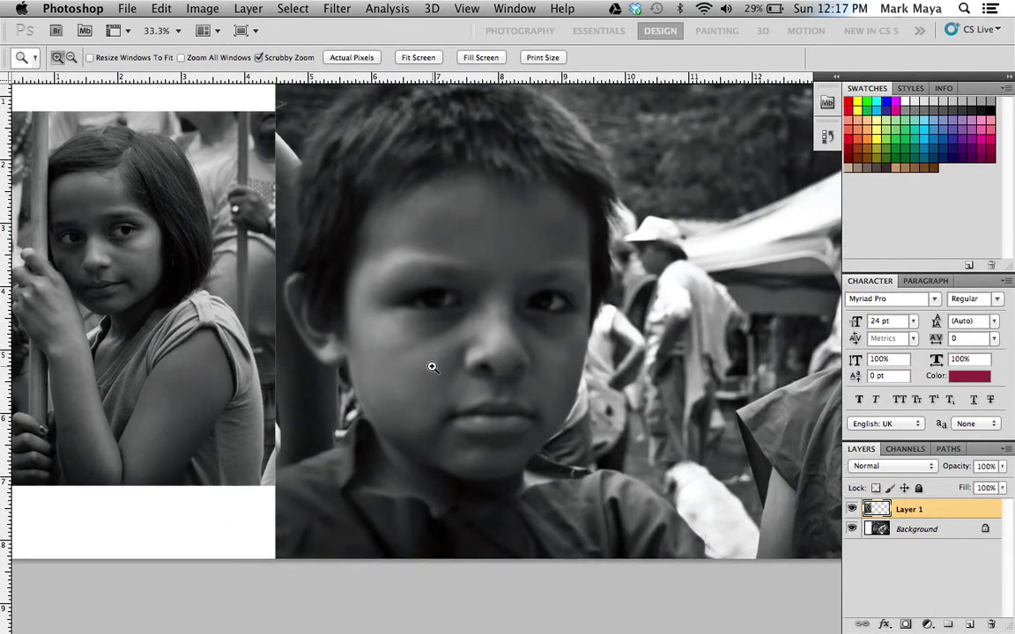
scroll(432, 366, up, 4)
scroll(432, 366, down, 2)
scroll(432, 366, down, 3)
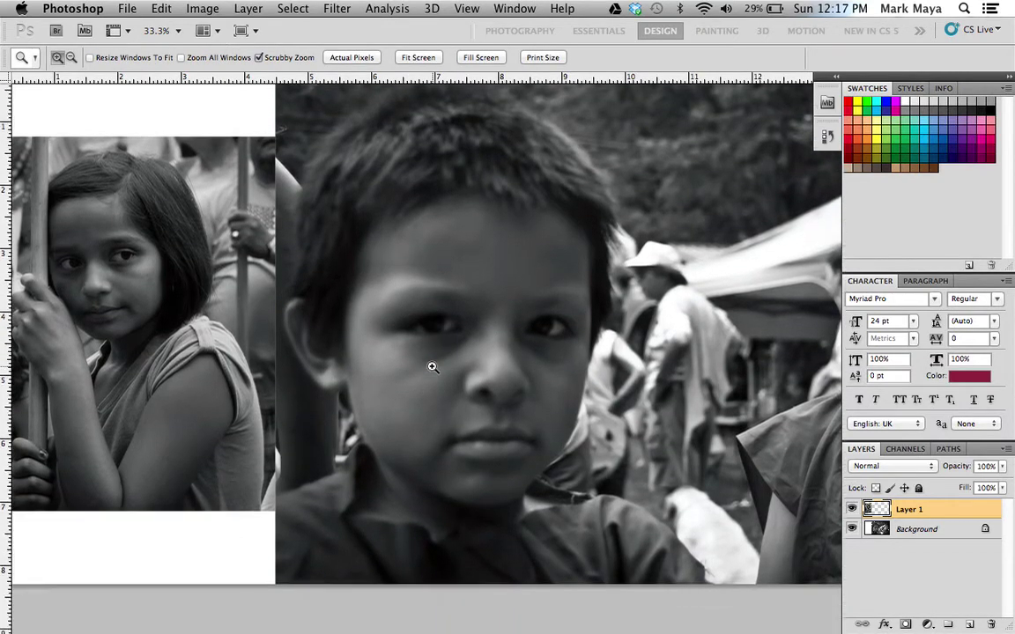
scroll(441, 262, down, 2)
scroll(516, 480, down, 4)
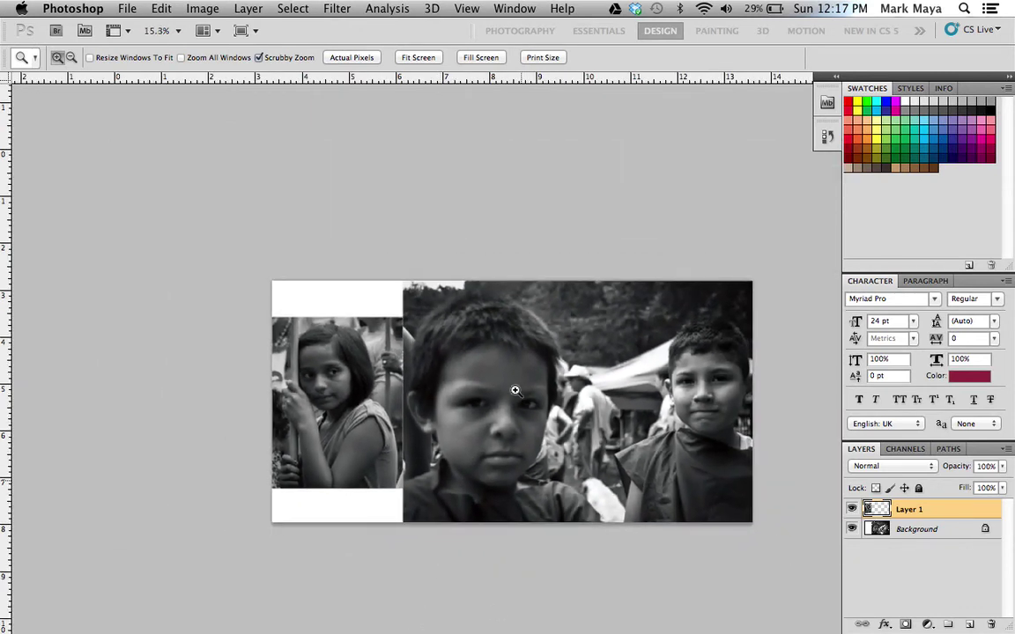
key(v)
scroll(589, 195, right, 2)
scroll(586, 214, right, 2)
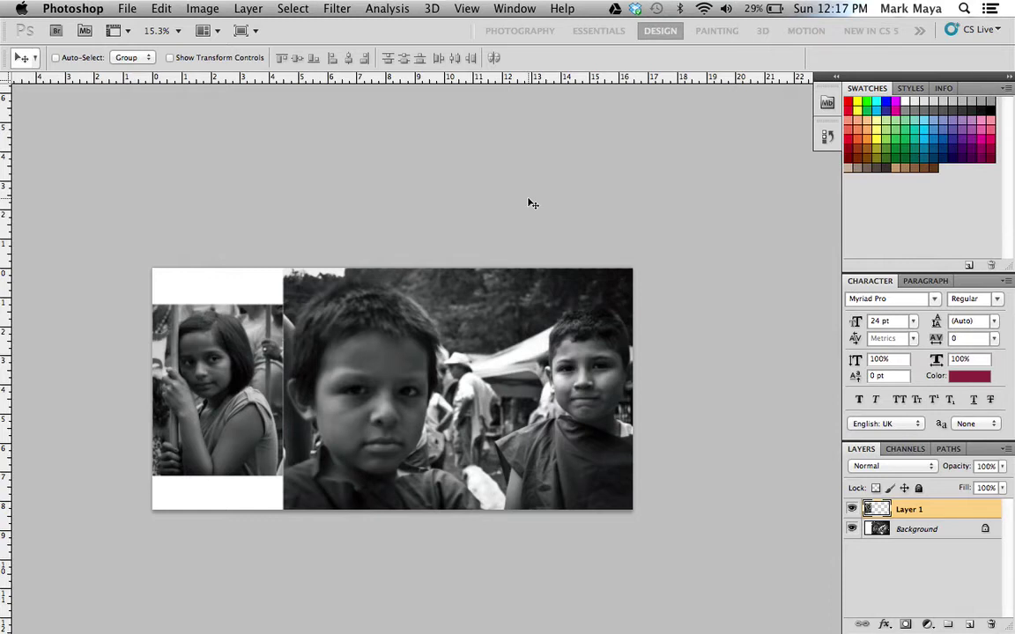
Close the combined DSC_0436 document, discarding its changes.
key(super+w)
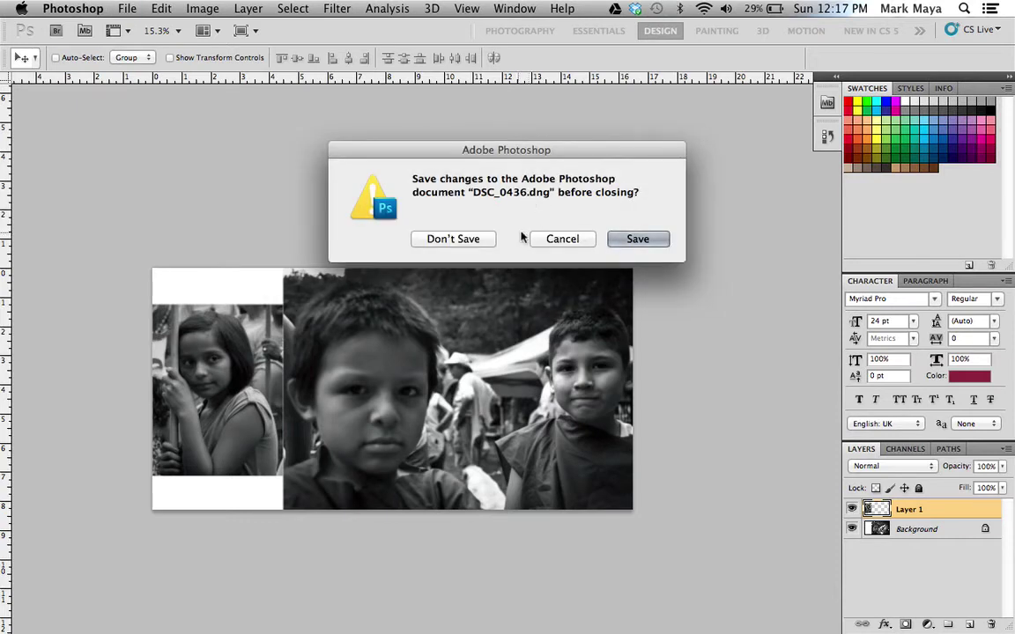
click(475, 245)
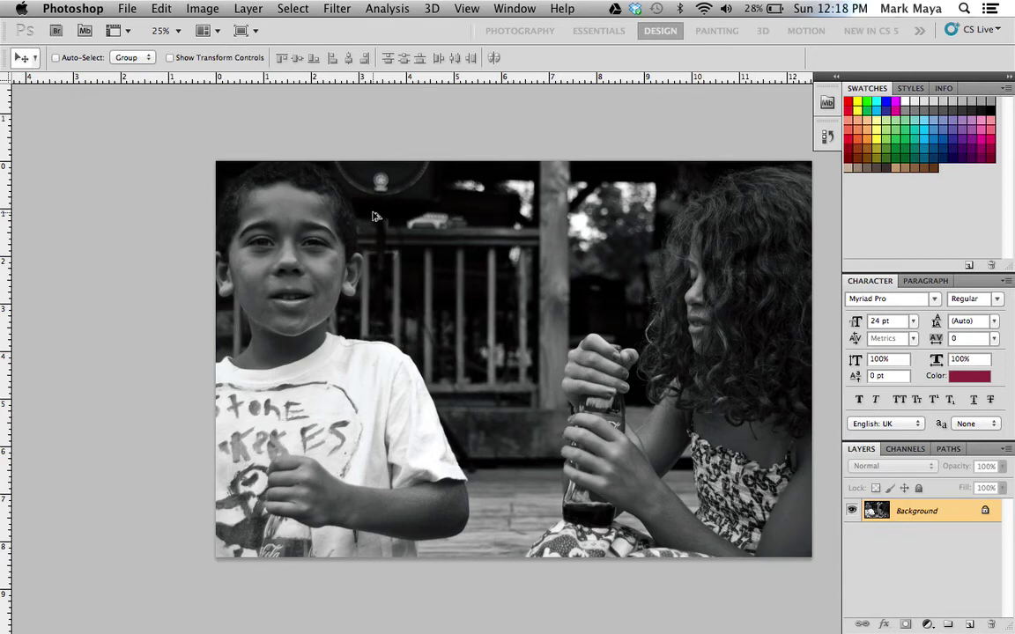
Close DSC_0576 and every other open photo unsaved using Apply to All.
key(super+w)
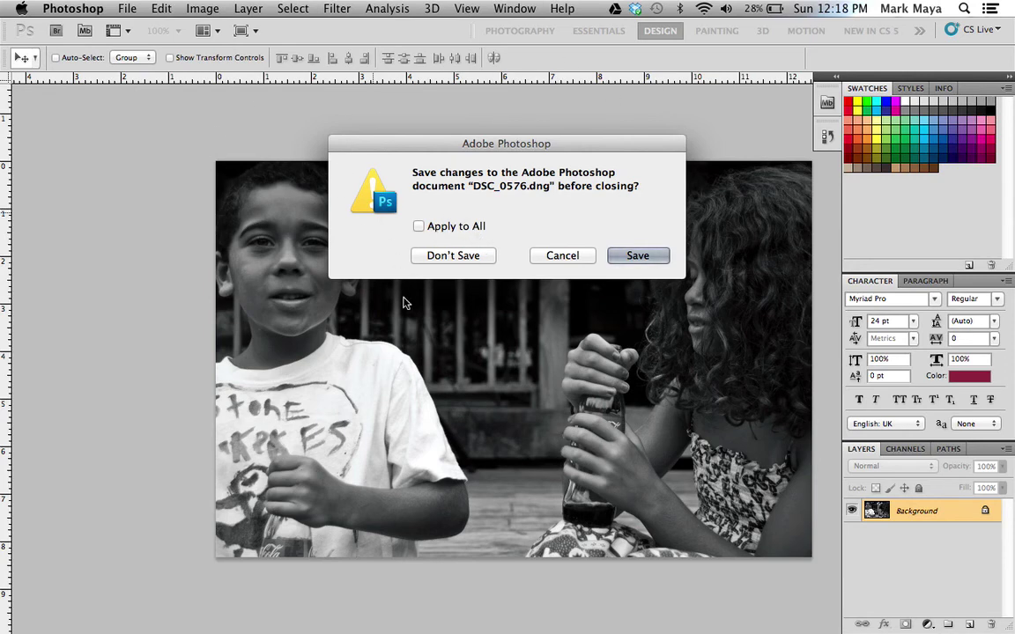
click(420, 226)
click(459, 255)
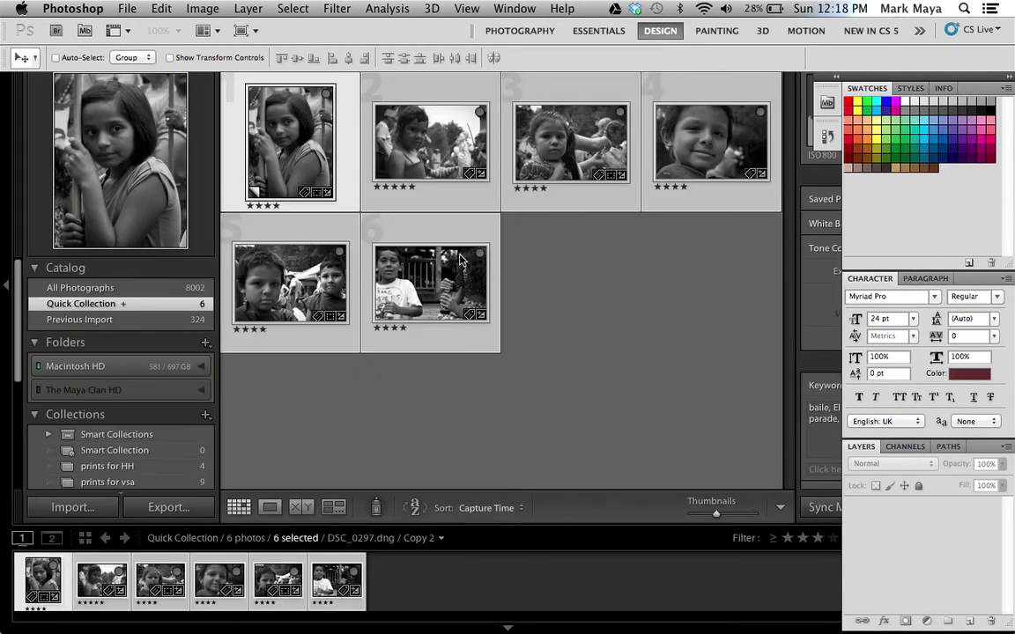